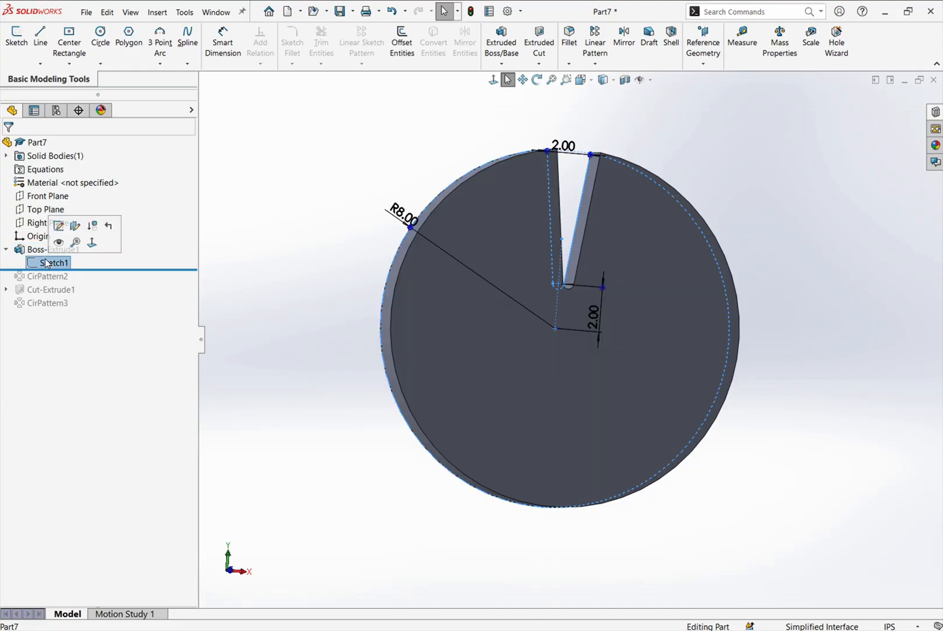
# - Open the boss extrusion's sketch for editing and move the slot-width dimension slightly higher above the opening
pyautogui.rightClick(47, 263)
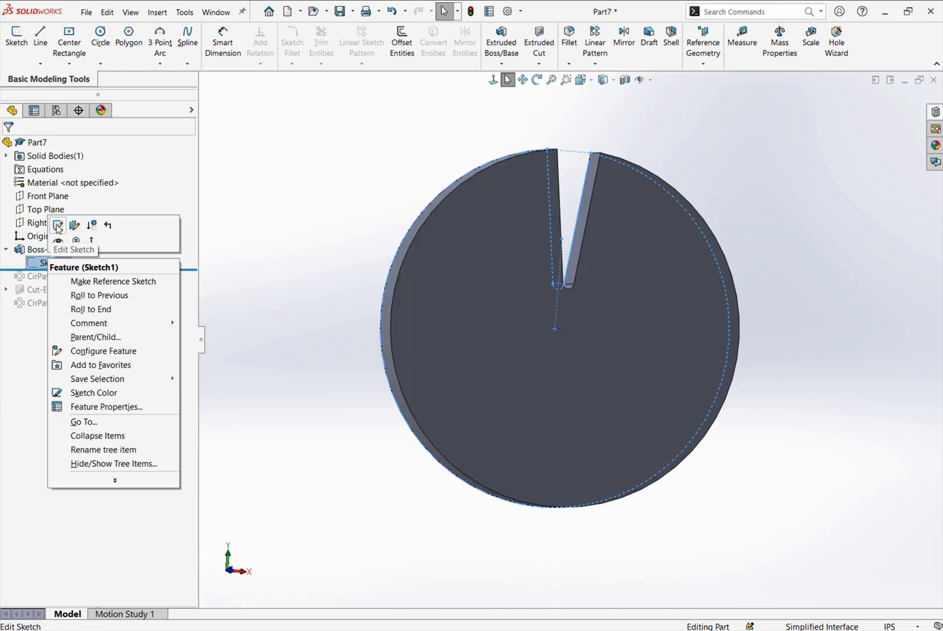
pyautogui.click(57, 226)
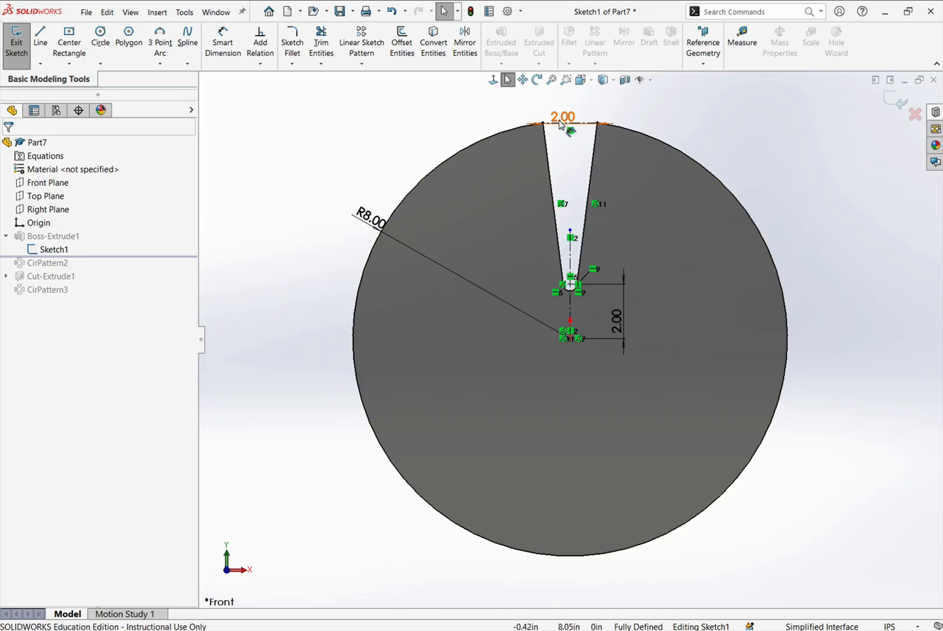
pyautogui.moveTo(563, 117); pyautogui.dragTo(573, 97)
pyautogui.scroll(5, 621, 242)
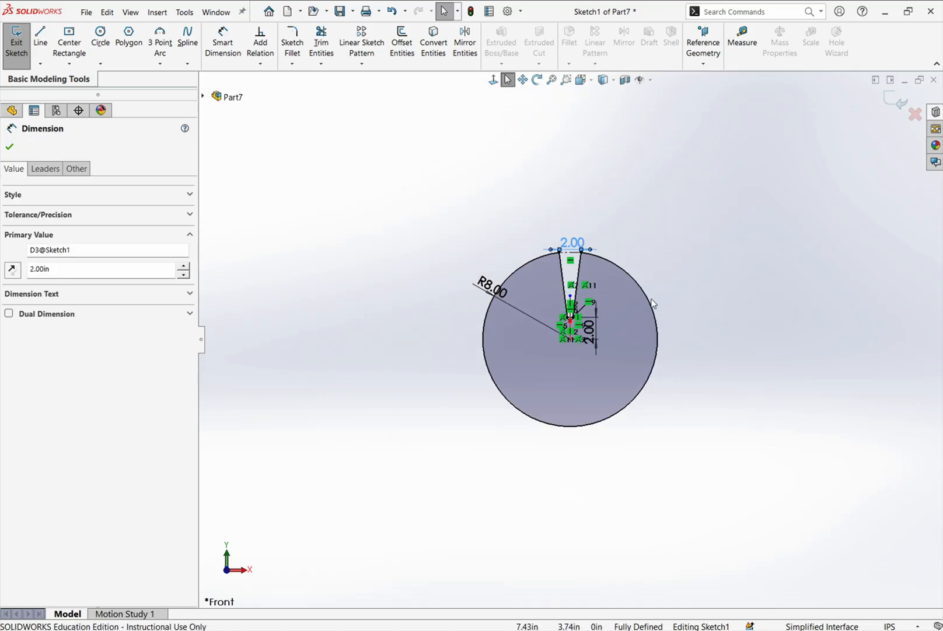
# - Examine the coincident relation between the tapered slot's side line and the origin, and the geometry around the slot's rounded end
pyautogui.scroll(-1, 575, 260)
pyautogui.scroll(-2, 561, 271)
pyautogui.scroll(-4, 617, 259)
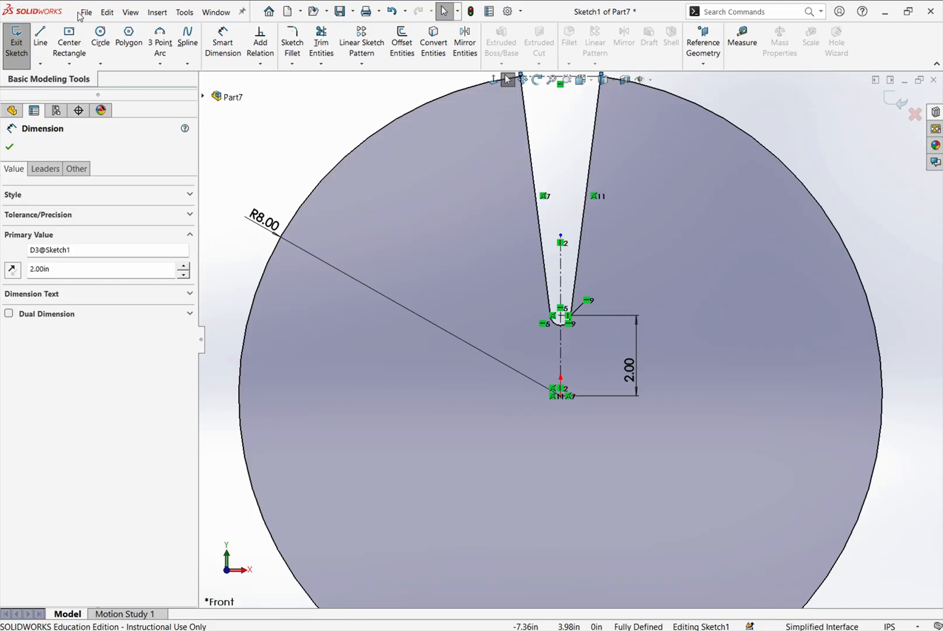
pyautogui.click(100, 64)
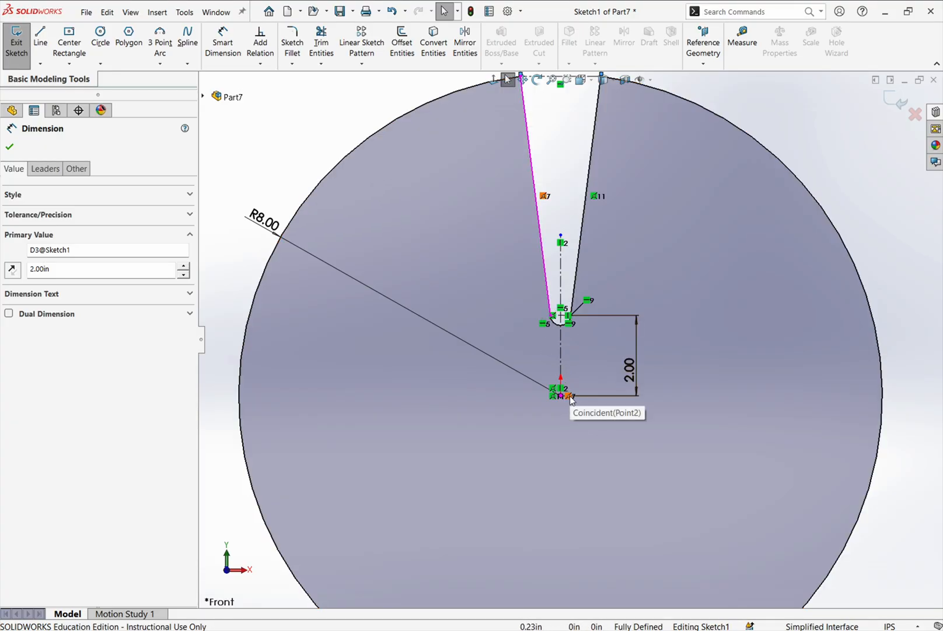
pyautogui.click(545, 197)
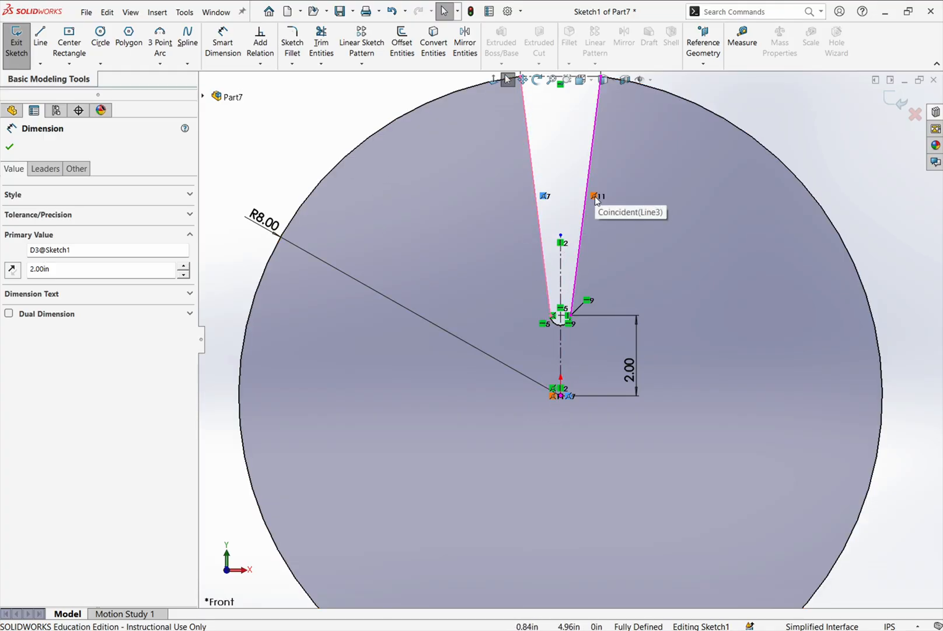
pyautogui.scroll(4, 595, 320)
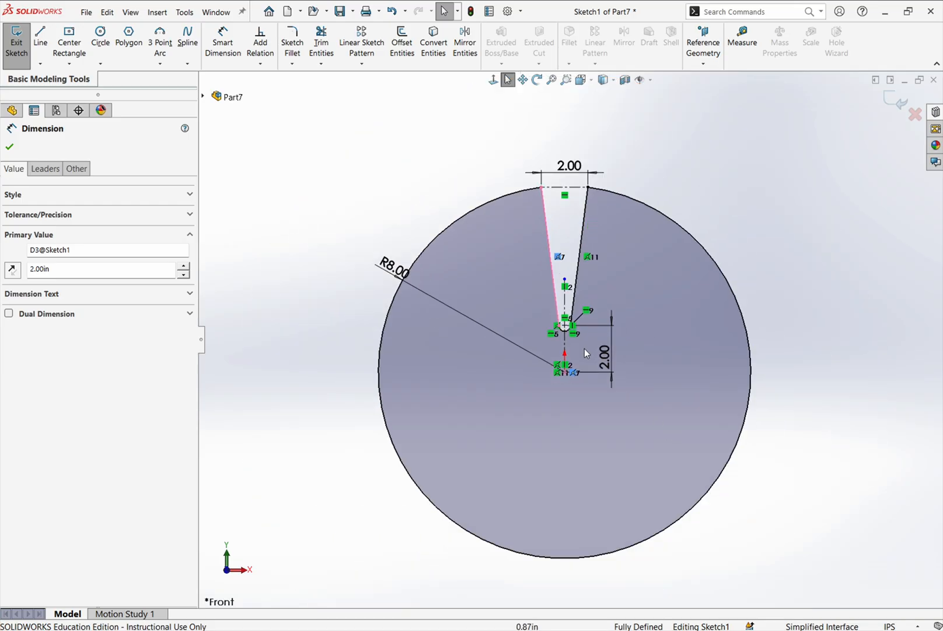
pyautogui.scroll(-6, 582, 349)
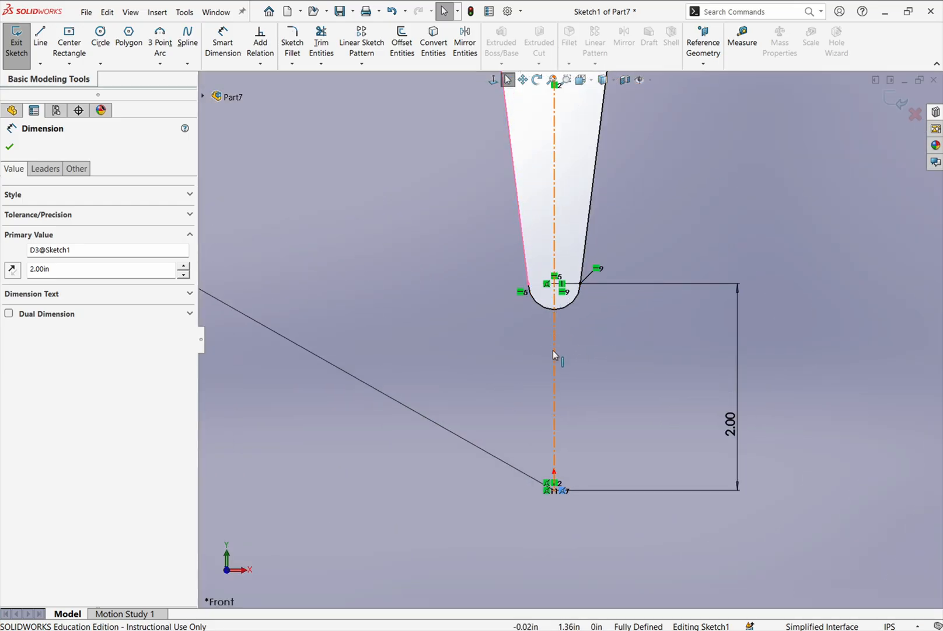
pyautogui.scroll(3, 563, 374)
pyautogui.scroll(2, 573, 395)
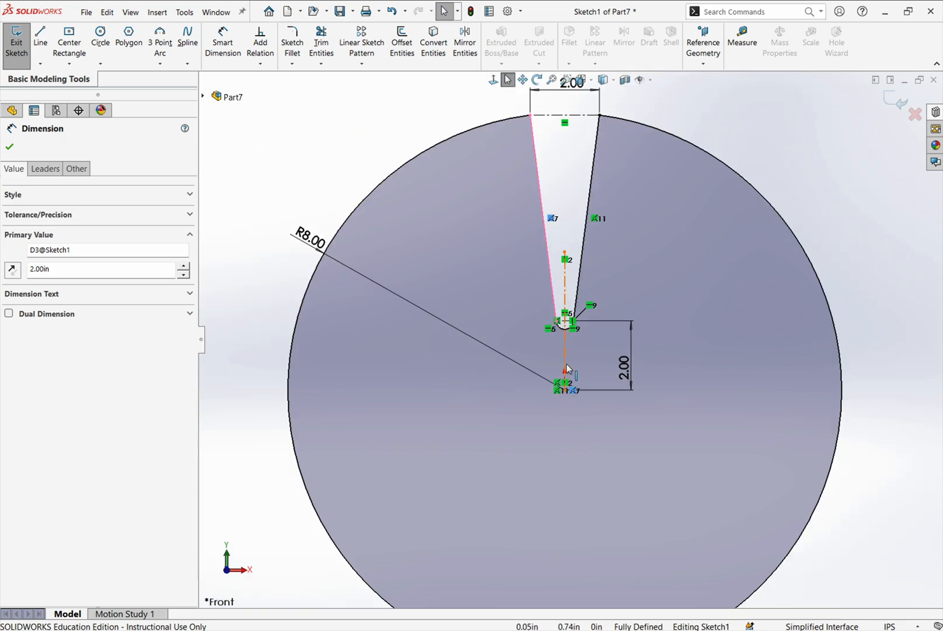
pyautogui.scroll(-3, 569, 360)
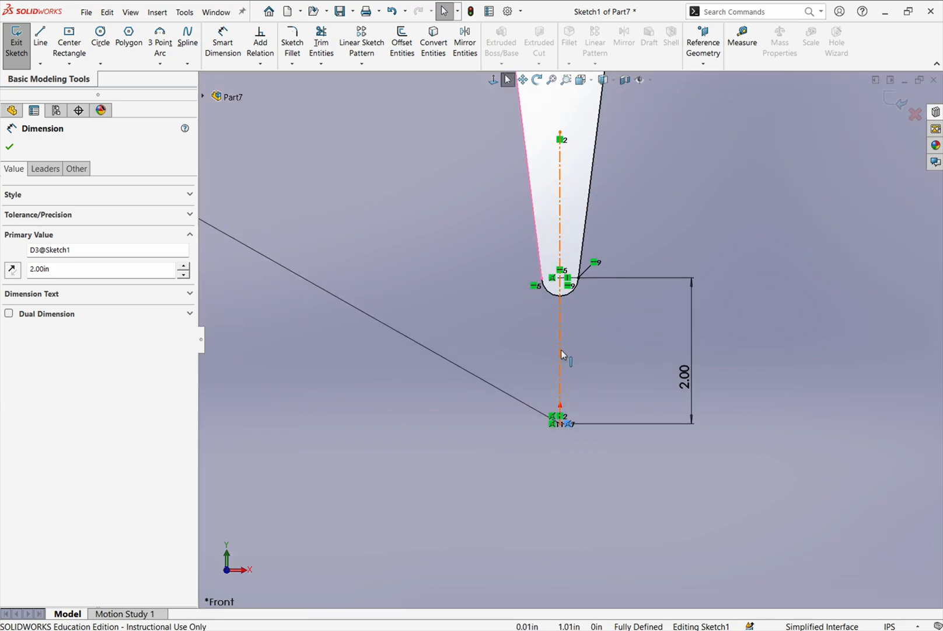
# - Inspect the properties and existing relations of the vertical construction line running through the slot
pyautogui.click(561, 354)
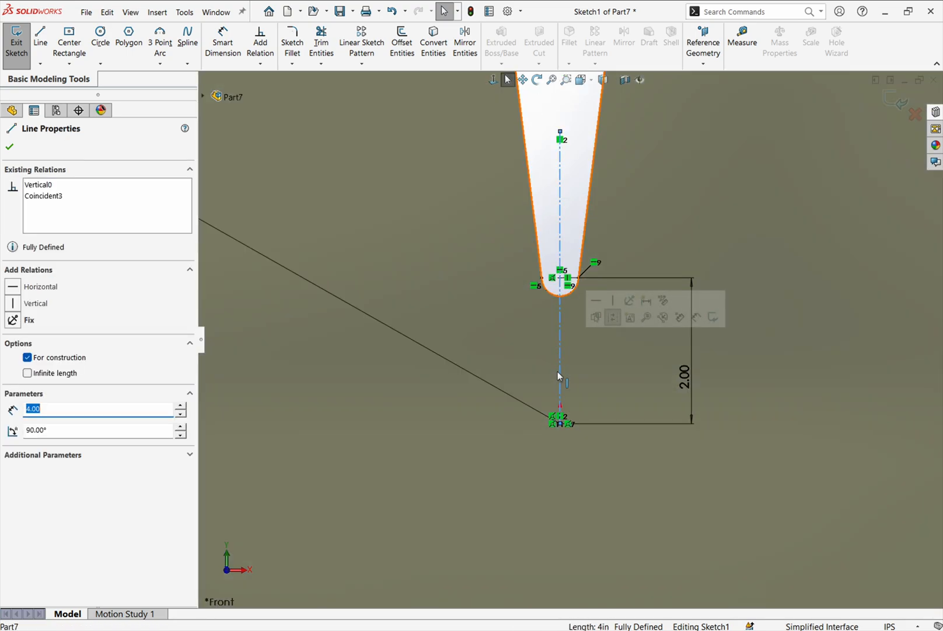
pyautogui.click(550, 191)
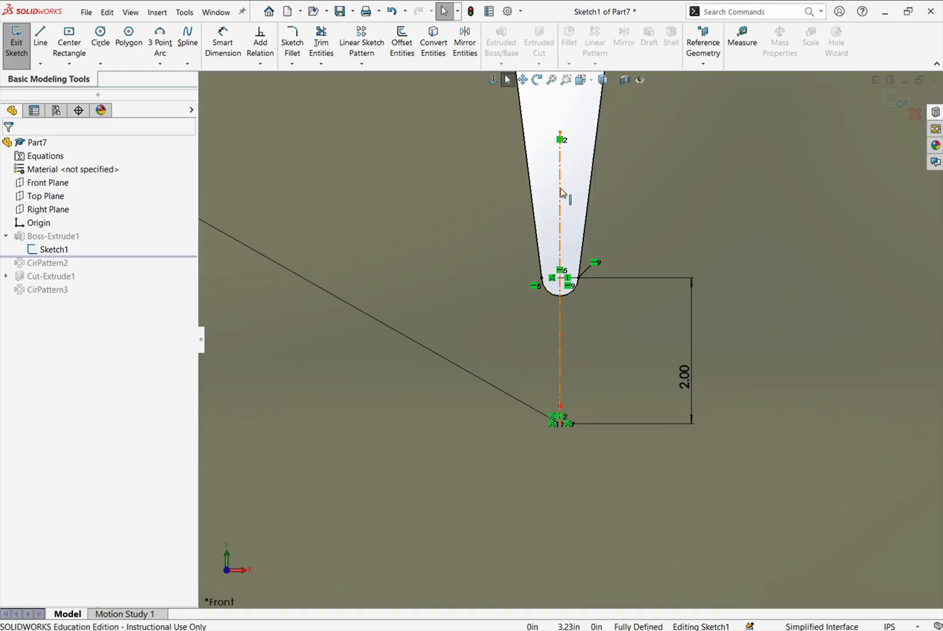
pyautogui.click(561, 188)
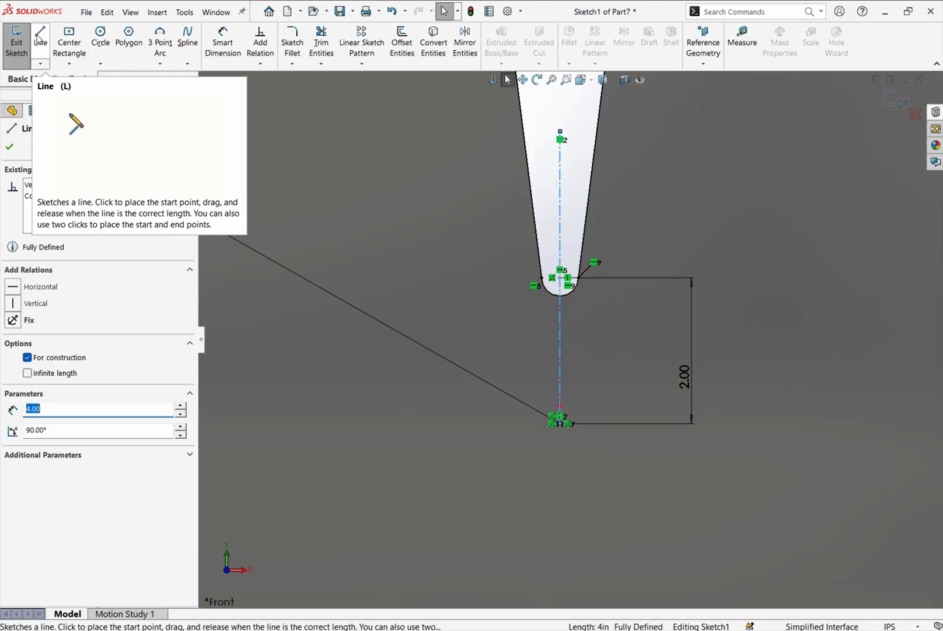
pyautogui.click(39, 38)
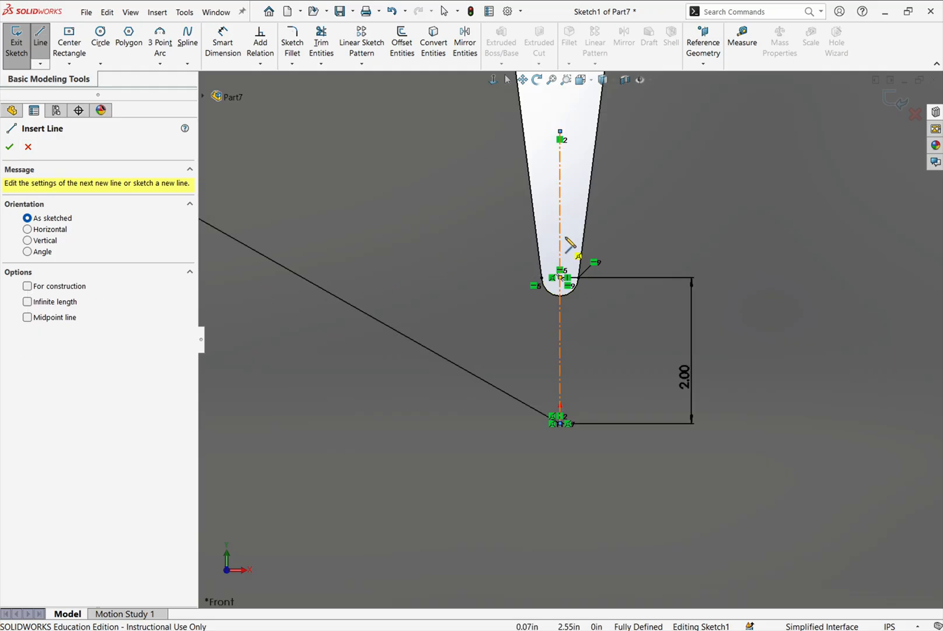
pyautogui.press('Escape')
pyautogui.click(560, 214)
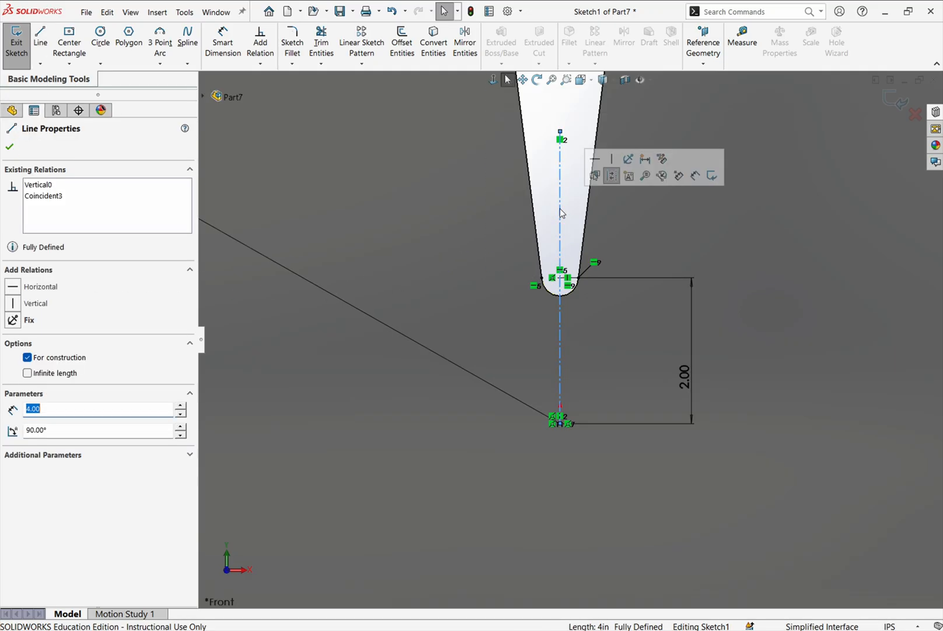
# - Stretch the vertical construction line's upper end to just beyond the slot's opening line
pyautogui.press('f')
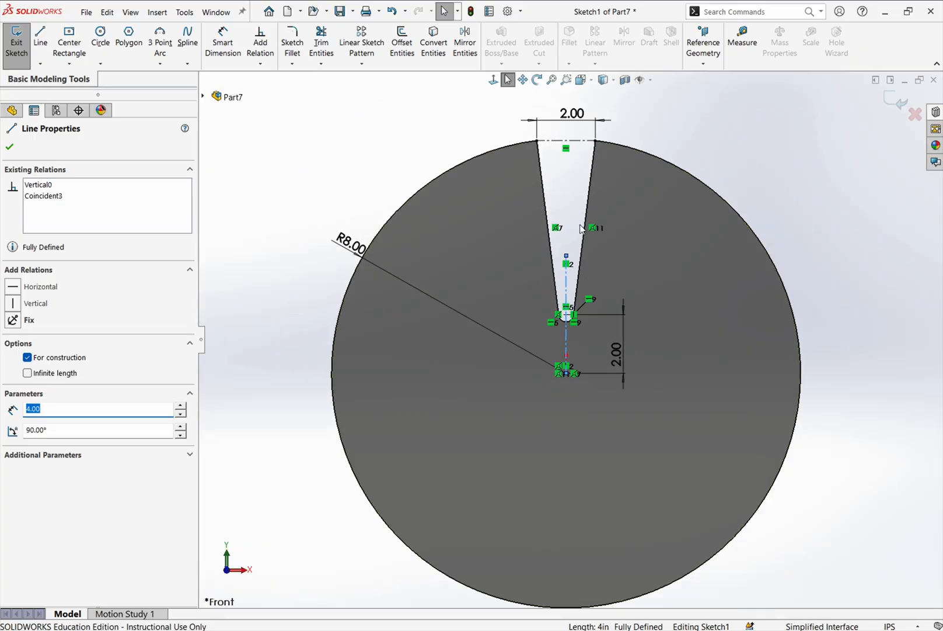
pyautogui.scroll(-2, 580, 227)
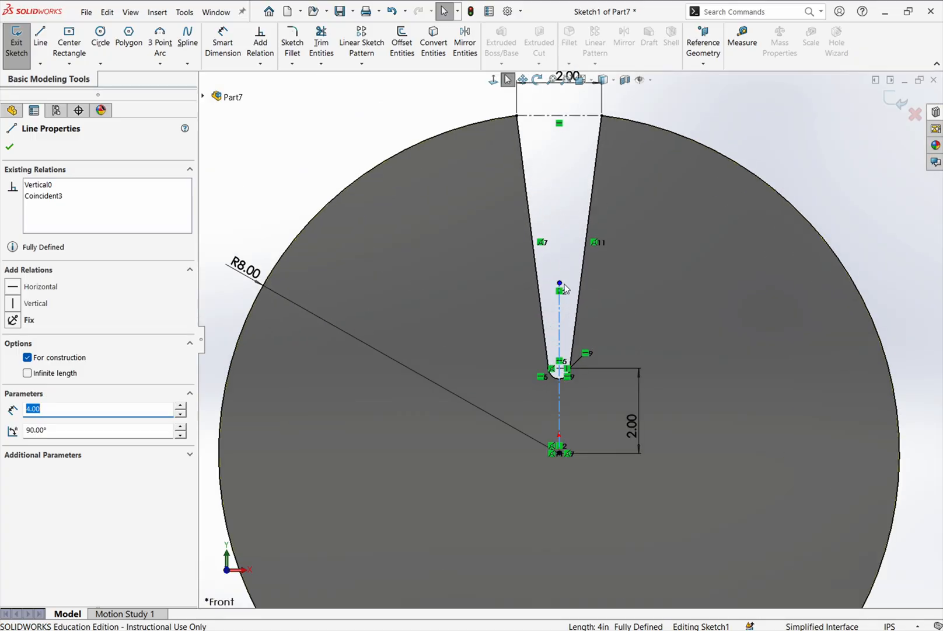
pyautogui.moveTo(560, 284); pyautogui.dragTo(559, 103)
pyautogui.click(754, 132)
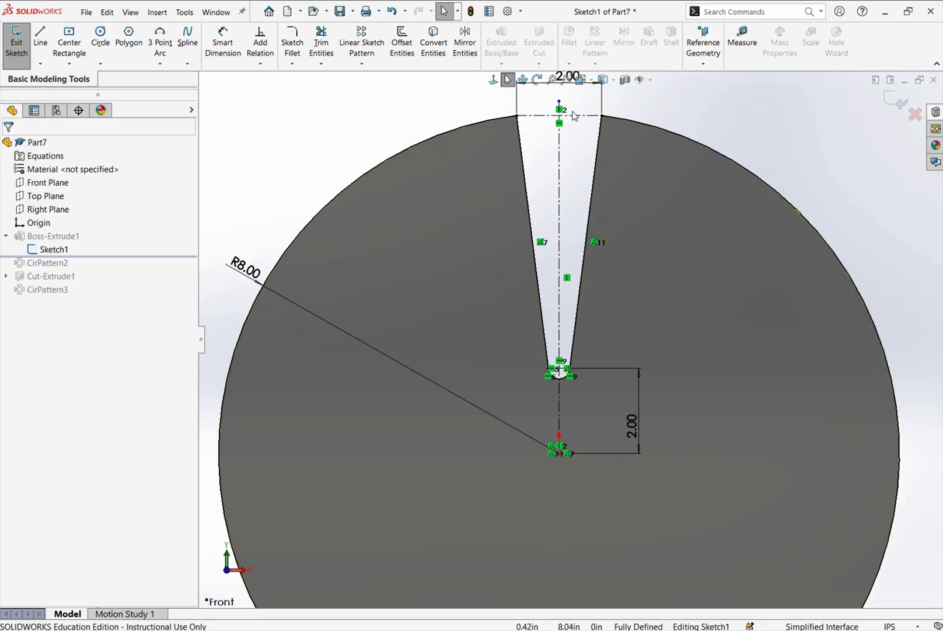
# - Examine the extended construction line where it crosses the slot's opening and along the whole slot profile
pyautogui.scroll(2, 569, 106)
pyautogui.scroll(-10, 583, 164)
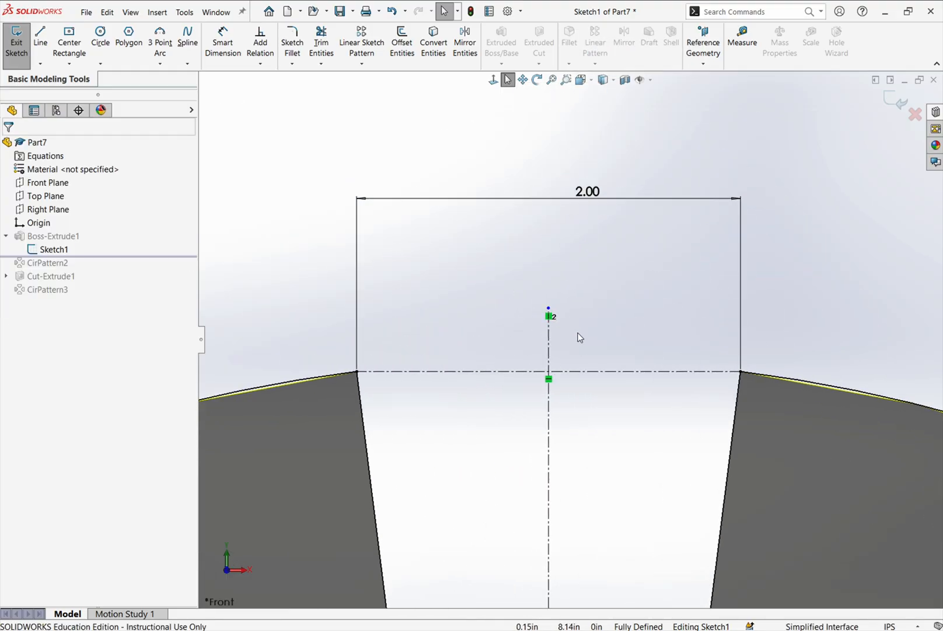
pyautogui.scroll(10, 592, 349)
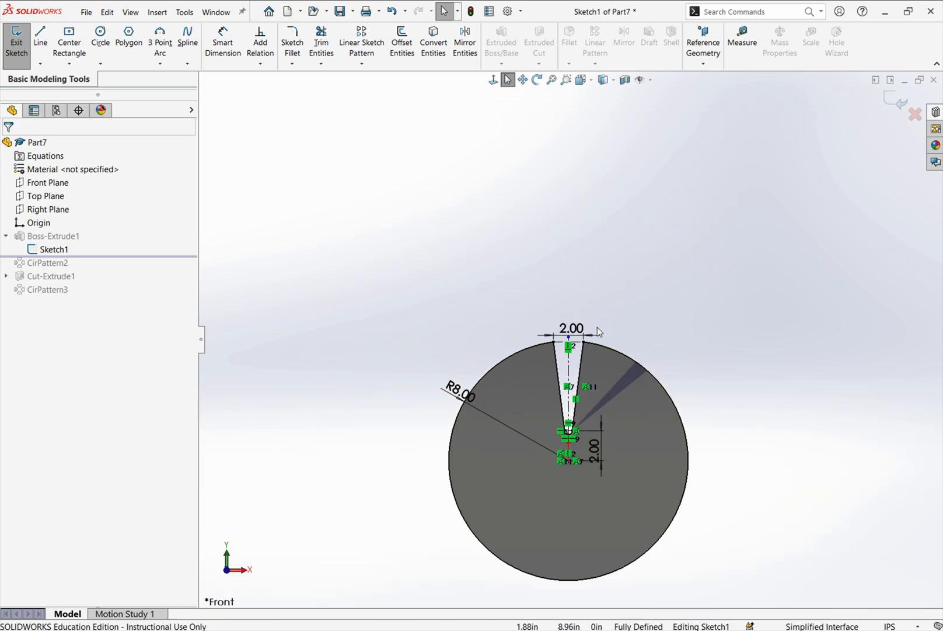
pyautogui.scroll(-5, 586, 397)
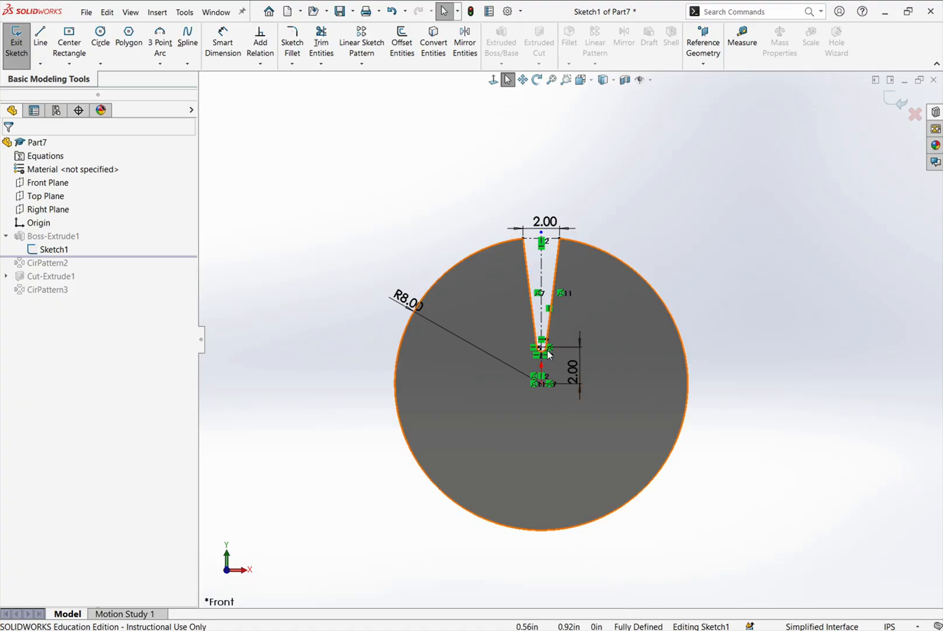
pyautogui.scroll(3, 563, 304)
pyautogui.scroll(-7, 560, 350)
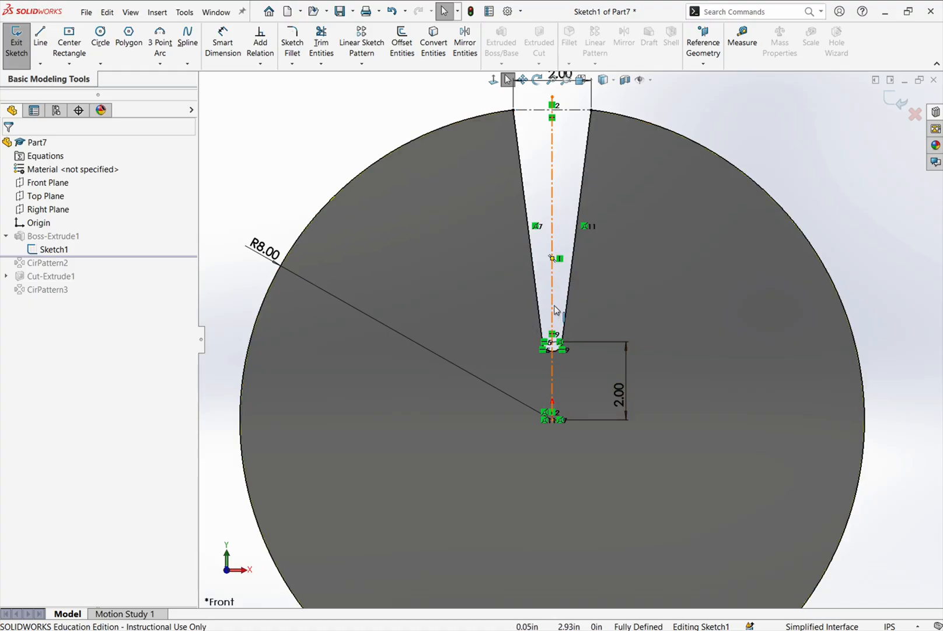
# - Examine the slot's rounded end and the horizontal relation between the arc's centre and its endpoint
pyautogui.scroll(-4, 572, 322)
pyautogui.scroll(-4, 547, 395)
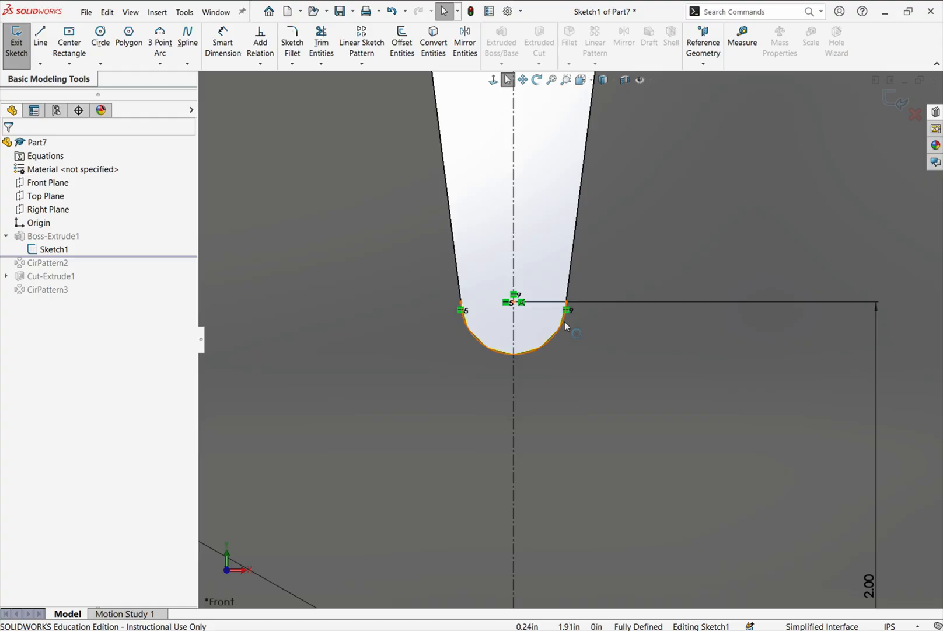
pyautogui.scroll(3, 568, 315)
pyautogui.scroll(-2, 578, 337)
pyautogui.scroll(-3, 536, 327)
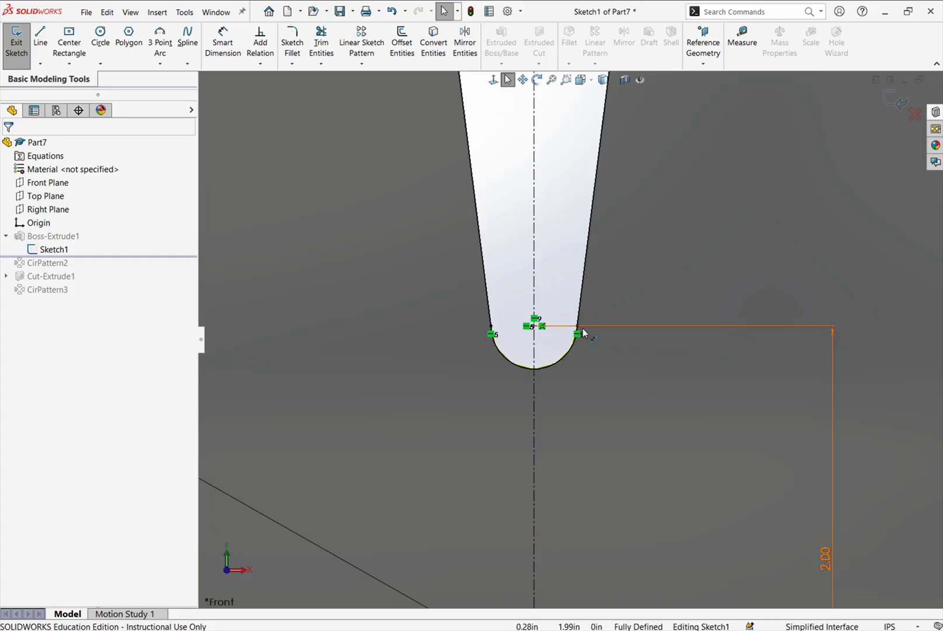
pyautogui.click(529, 330)
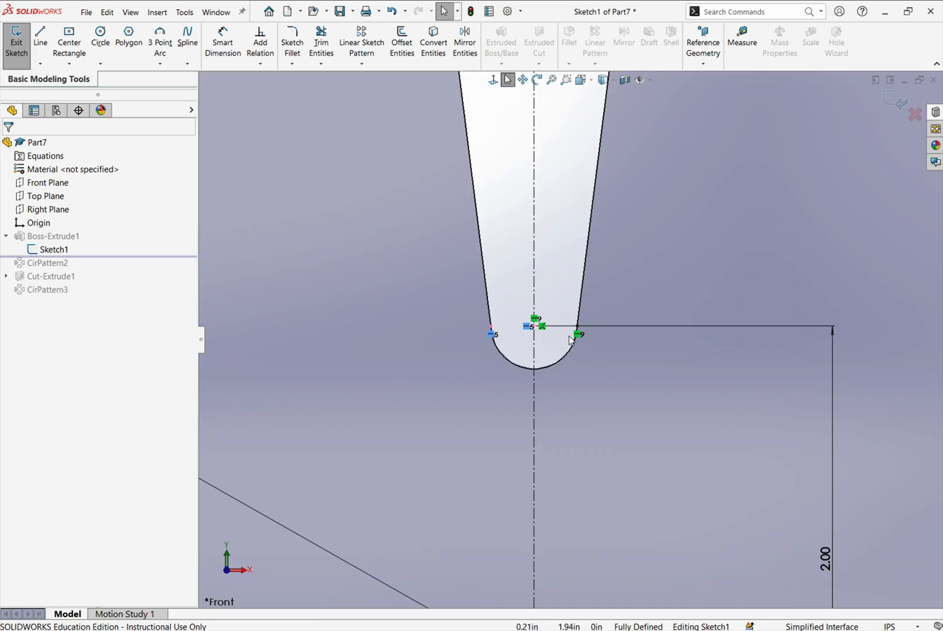
pyautogui.scroll(5, 565, 356)
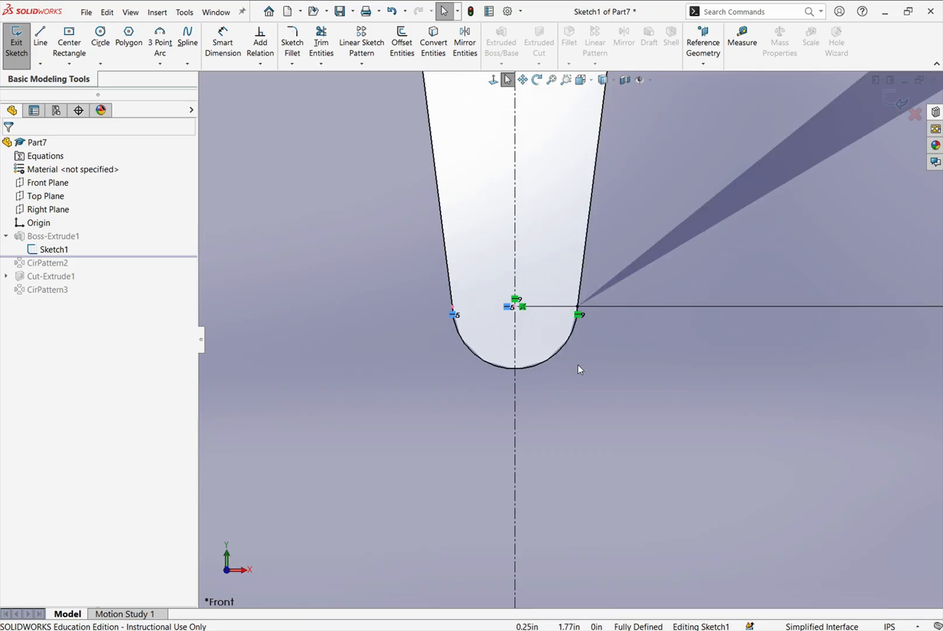
pyautogui.scroll(2, 583, 366)
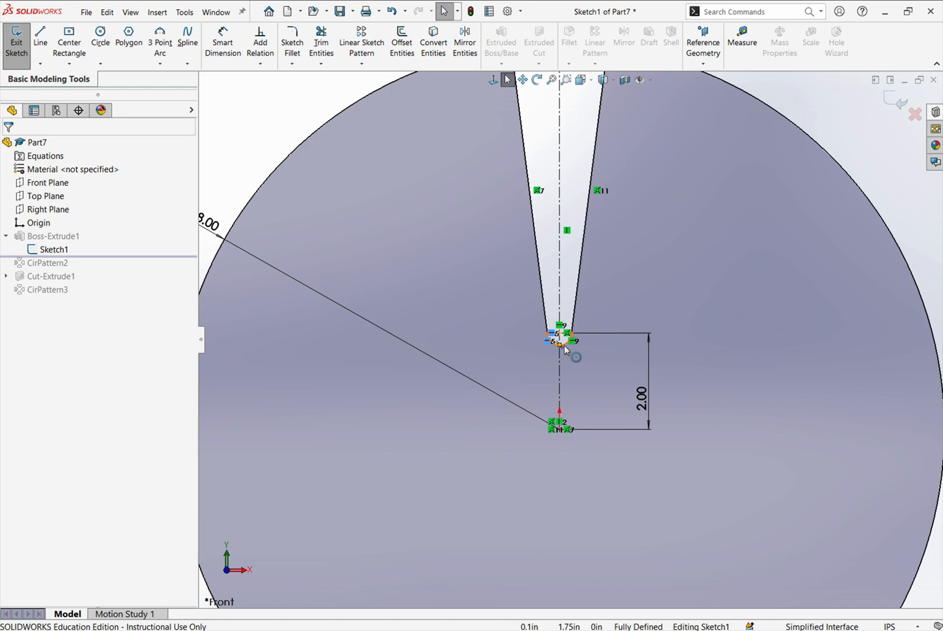
pyautogui.scroll(3, 565, 349)
pyautogui.scroll(-3, 564, 345)
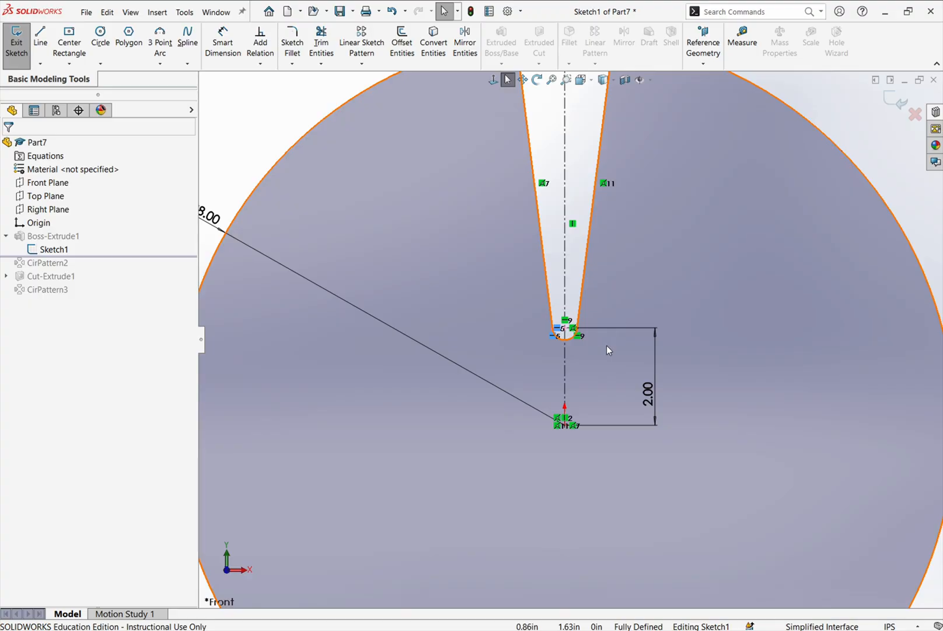
pyautogui.scroll(-5, 607, 349)
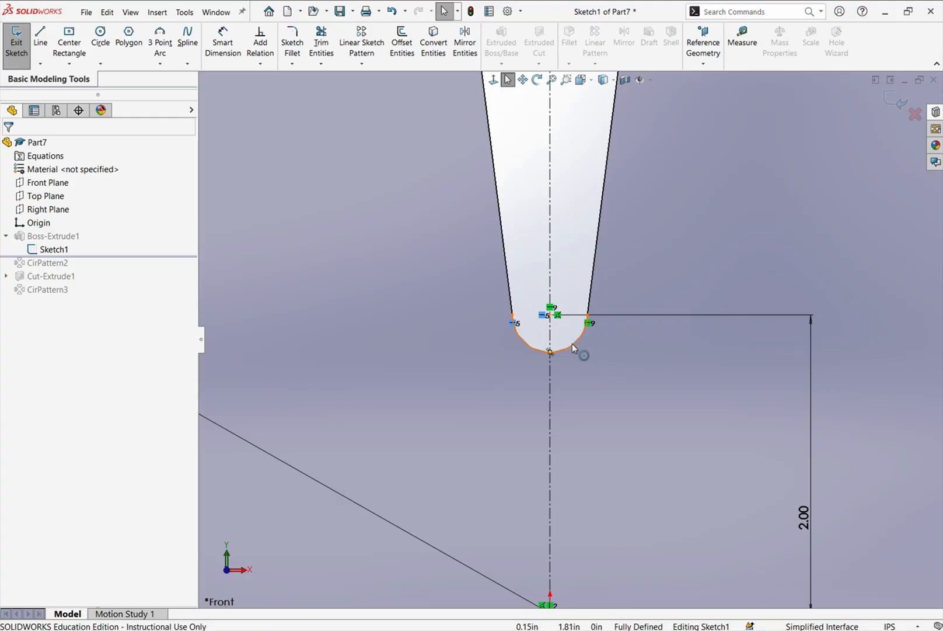
pyautogui.scroll(5, 604, 349)
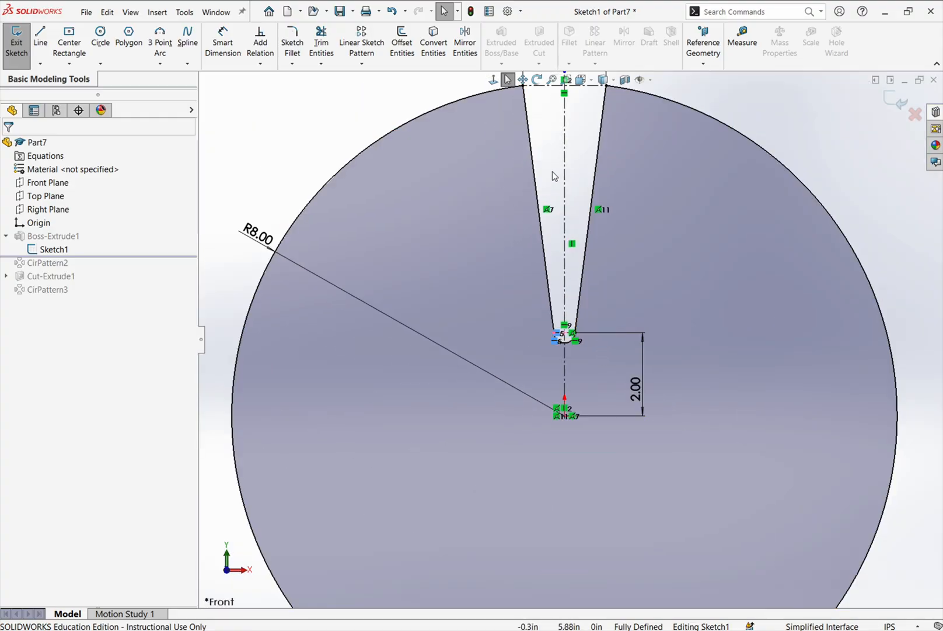
# - Shorten the vertical construction line so its upper end lies inside the slot at about Y 5.62 in
pyautogui.press('z')
pyautogui.scroll(-2, 559, 169)
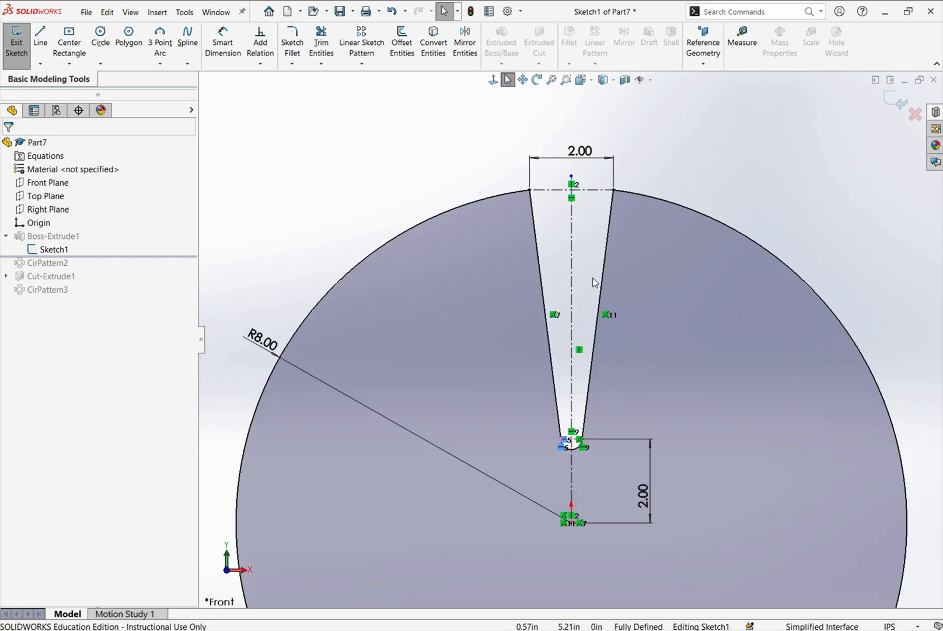
pyautogui.moveTo(571, 181); pyautogui.dragTo(572, 287)
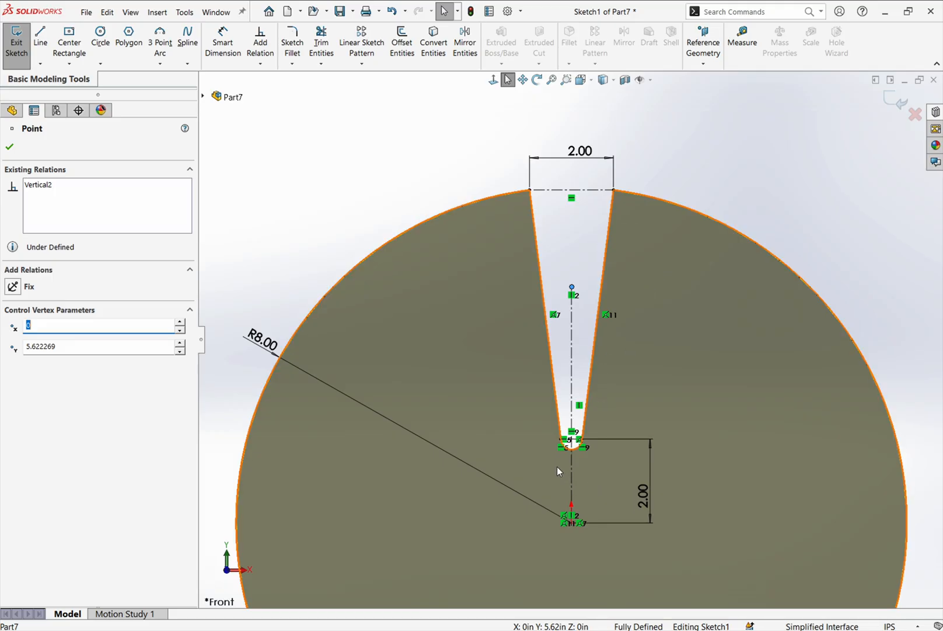
pyautogui.scroll(-3, 554, 466)
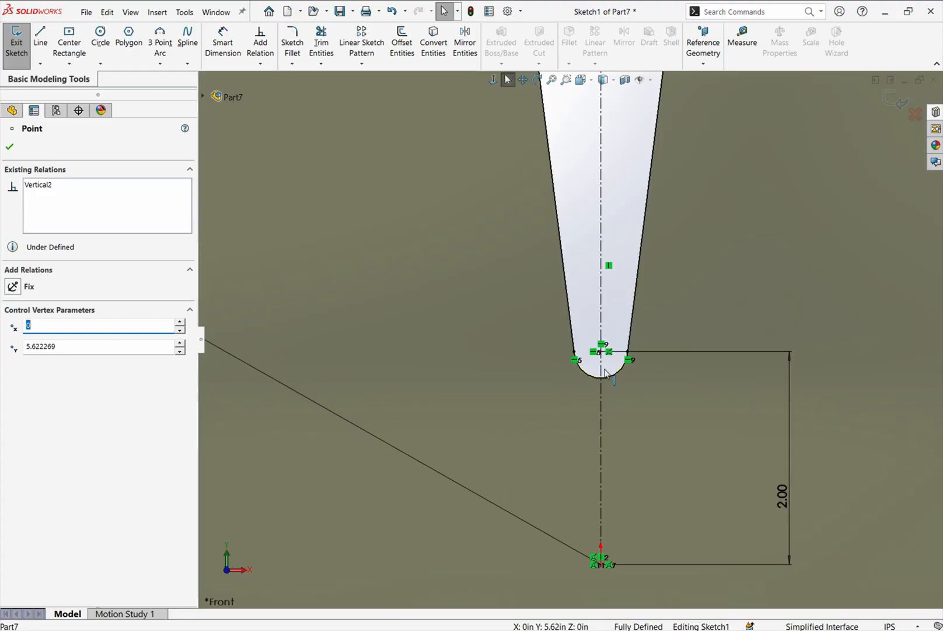
pyautogui.scroll(4, 654, 392)
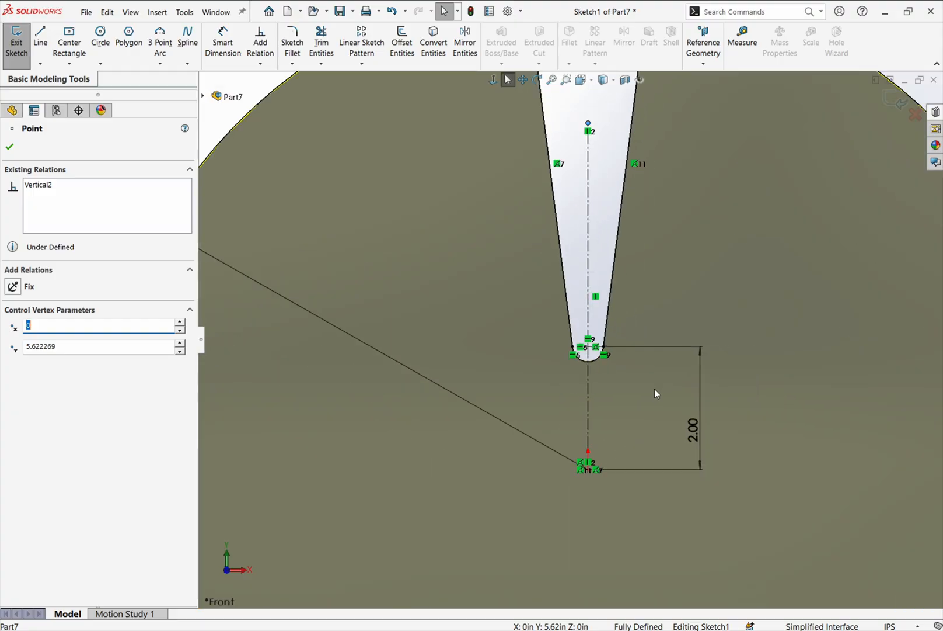
pyautogui.scroll(3, 654, 388)
pyautogui.scroll(-3, 598, 362)
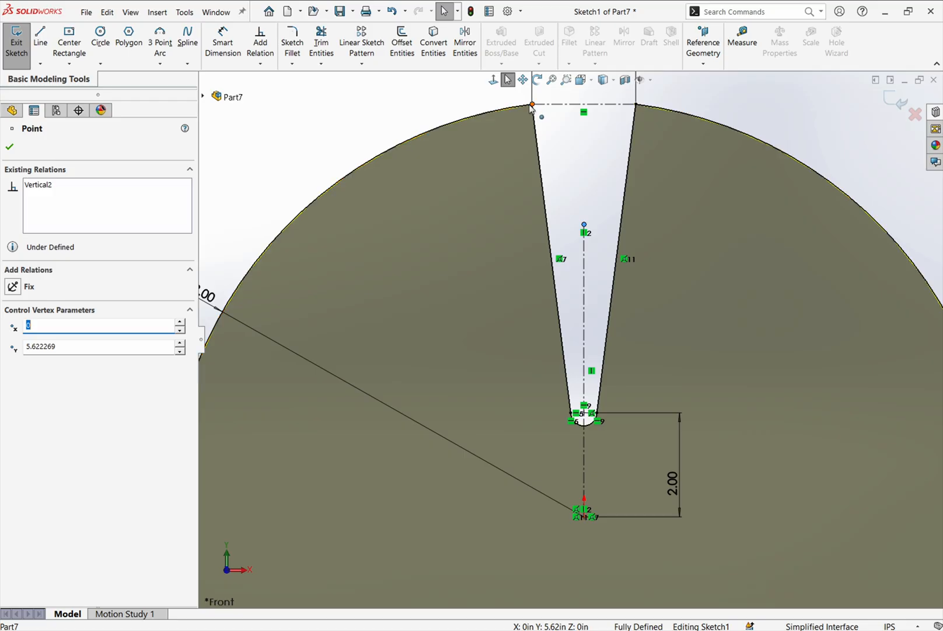
# - Examine the slot opening's two corner points and check how the right-hand corner is constrained
pyautogui.scroll(4, 564, 167)
pyautogui.scroll(-3, 594, 372)
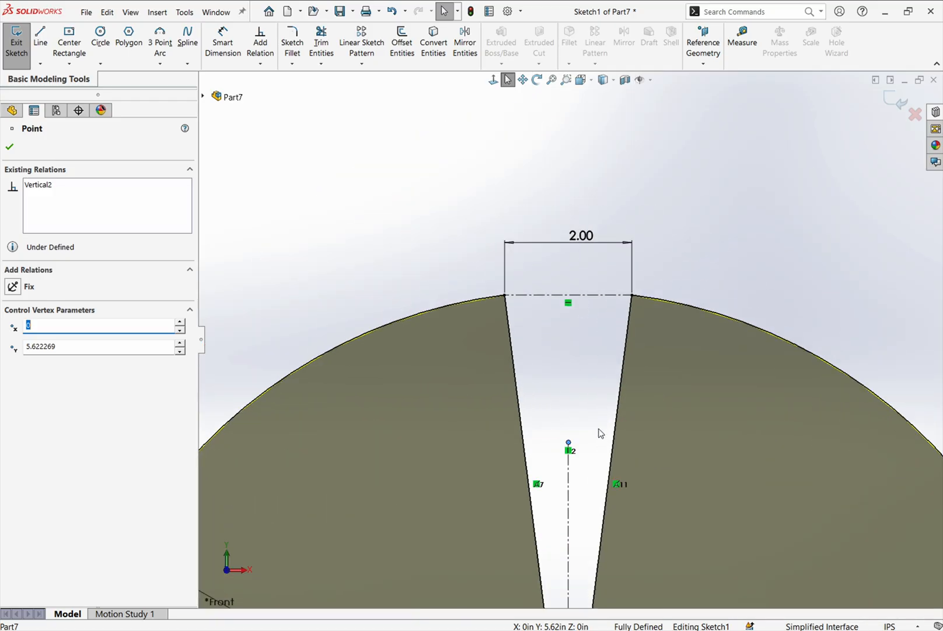
pyautogui.scroll(-3, 601, 432)
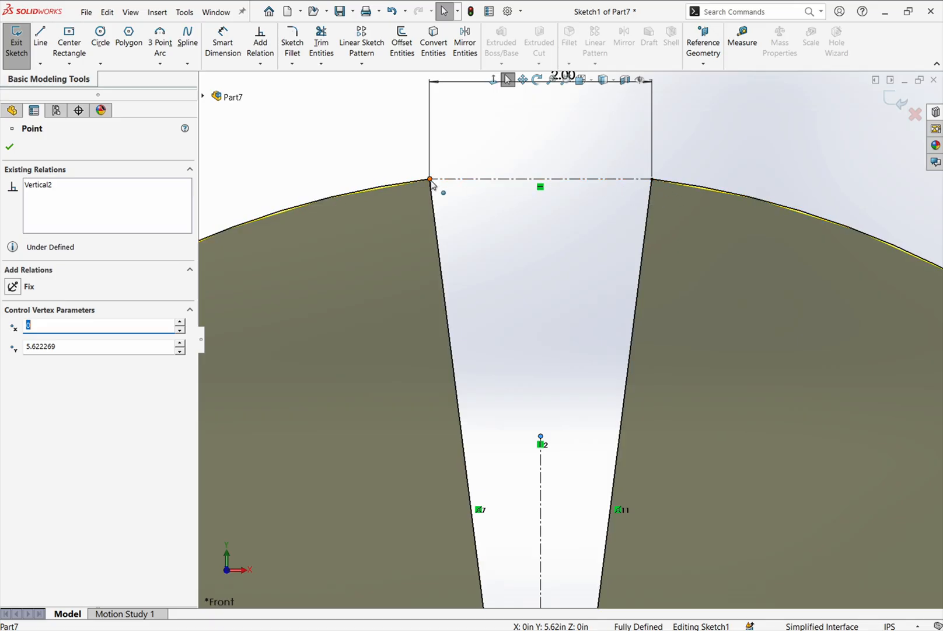
pyautogui.scroll(8, 533, 271)
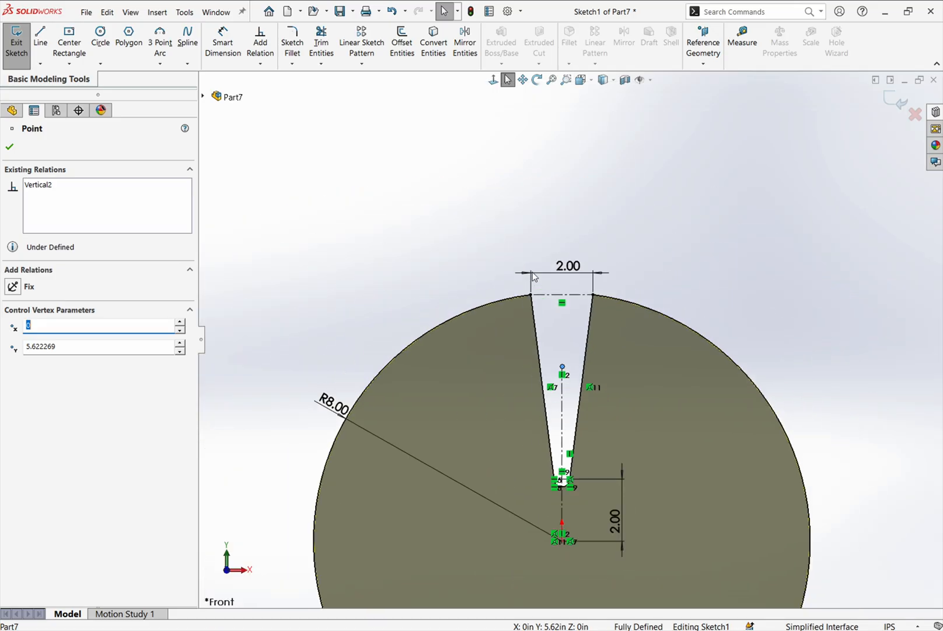
pyautogui.scroll(-4, 567, 457)
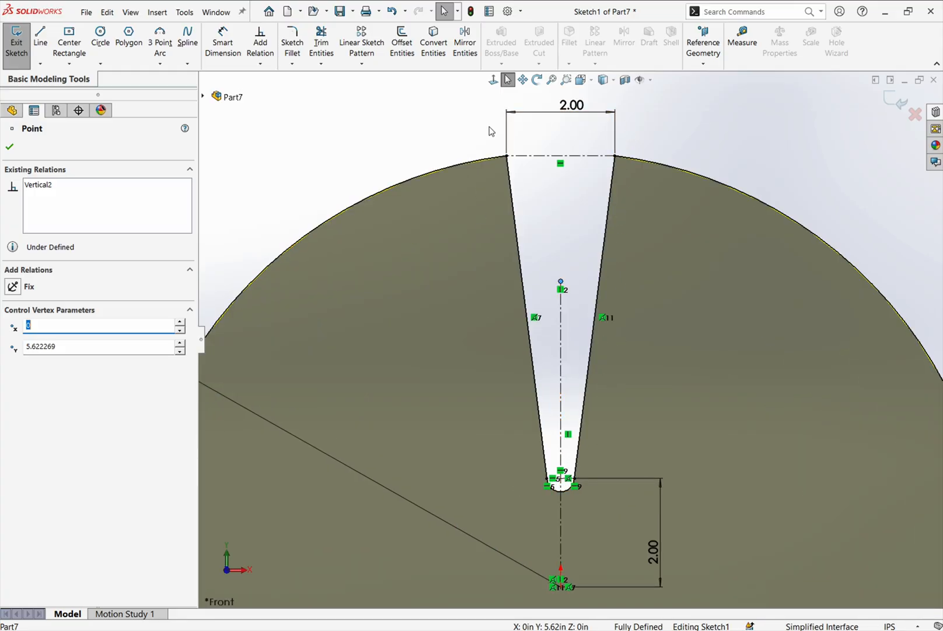
pyautogui.click(616, 155)
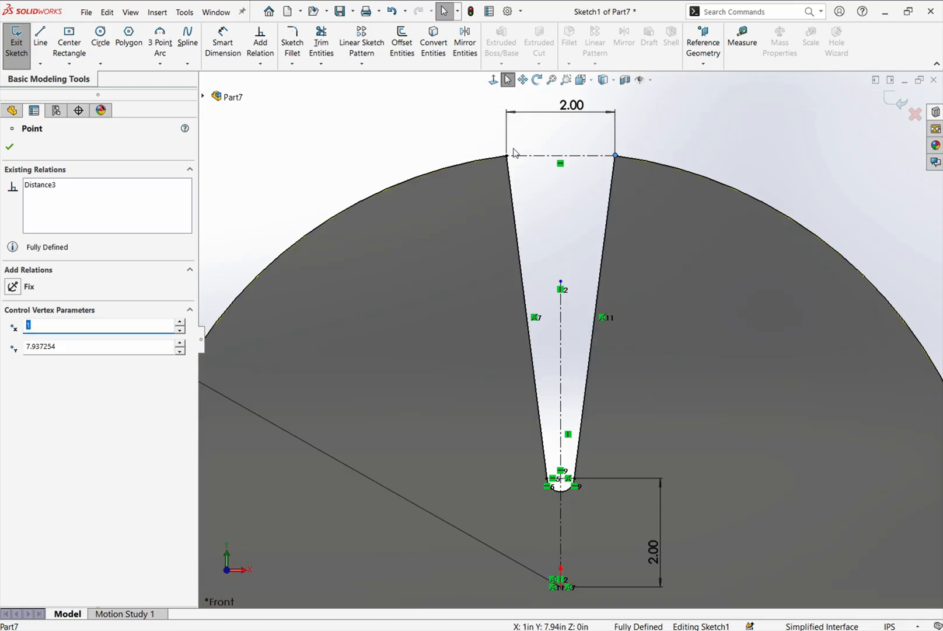
# - Delete the slot opening's width dimension and move its corner points inward to an opening about 1.69 in wide
pyautogui.click(572, 111)
pyautogui.rightClick(573, 110)
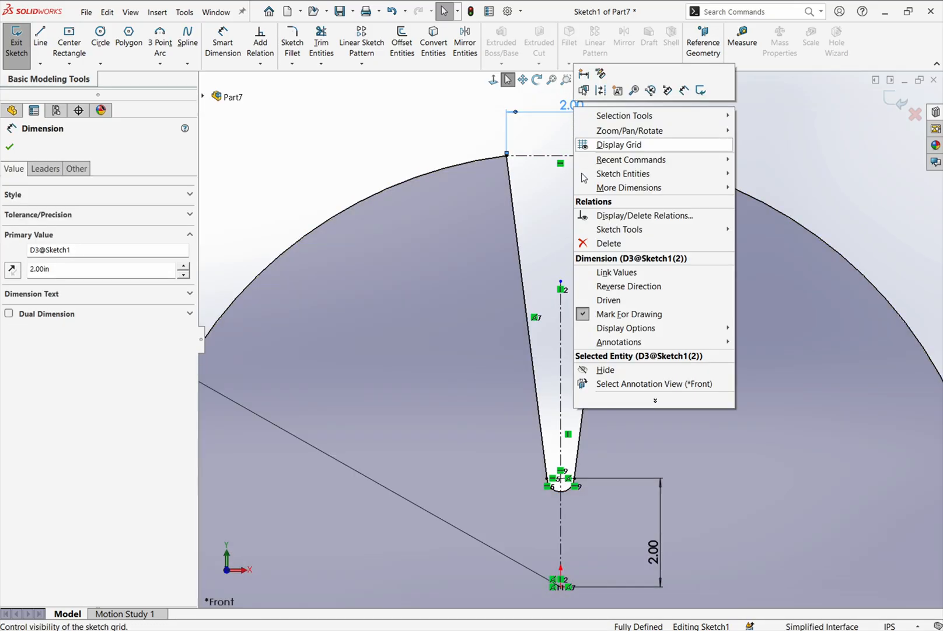
pyautogui.click(601, 243)
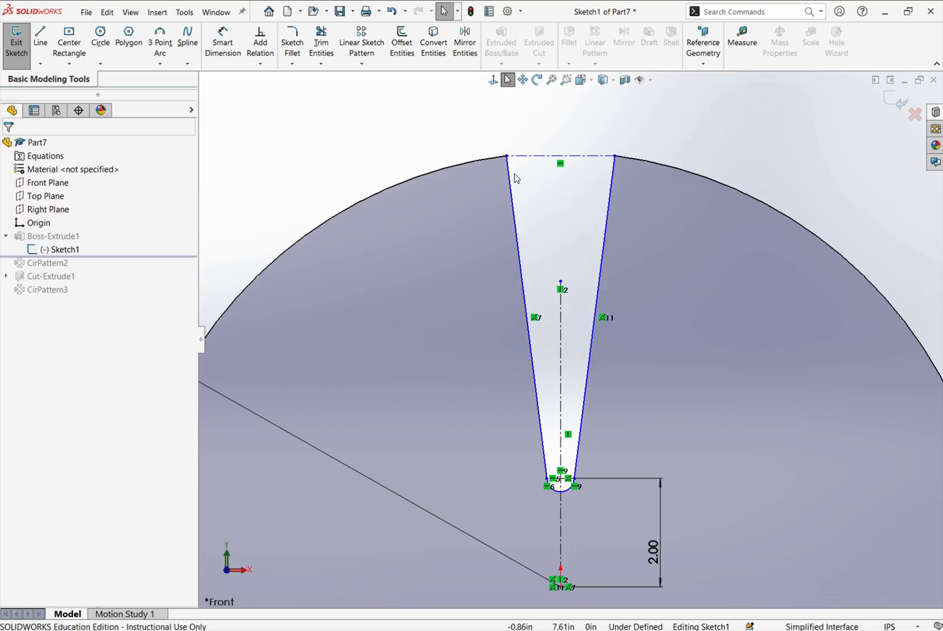
pyautogui.moveTo(507, 156)
pyautogui.mouseDown()
pyautogui.moveTo(481, 156)
pyautogui.moveTo(507, 155)
pyautogui.mouseUp()
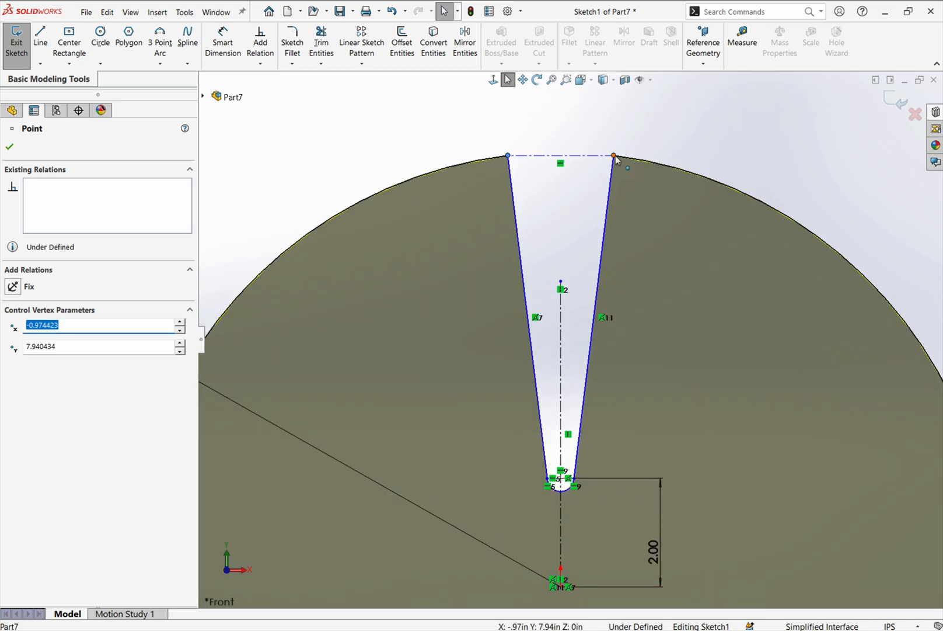
pyautogui.moveTo(615, 157)
pyautogui.mouseDown()
pyautogui.moveTo(639, 159)
pyautogui.moveTo(592, 159)
pyautogui.moveTo(609, 159)
pyautogui.mouseUp()
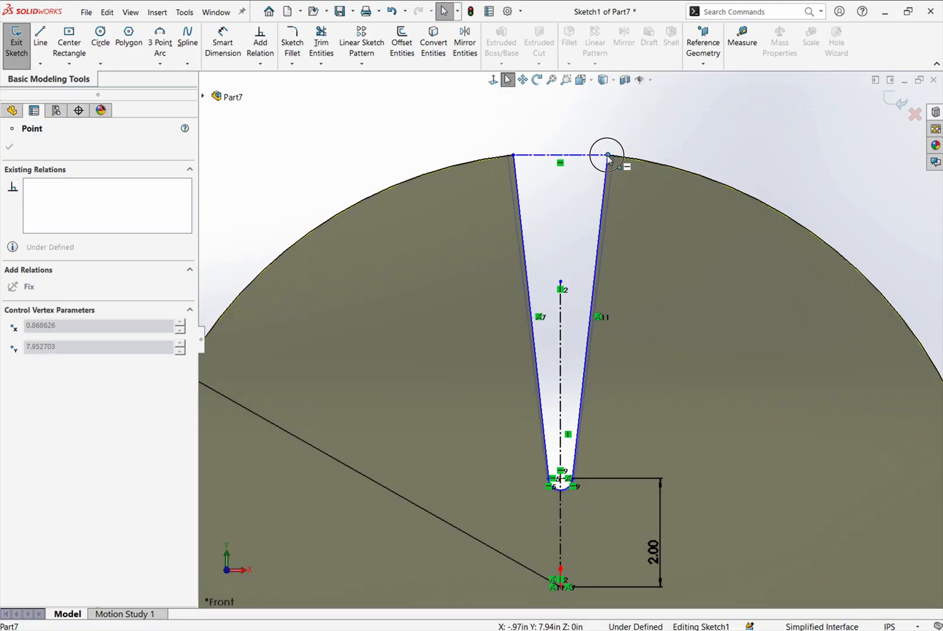
# - Dimension the construction line across the slot's opening and set its length to 2 in
pyautogui.click(226, 48)
pyautogui.click(540, 154)
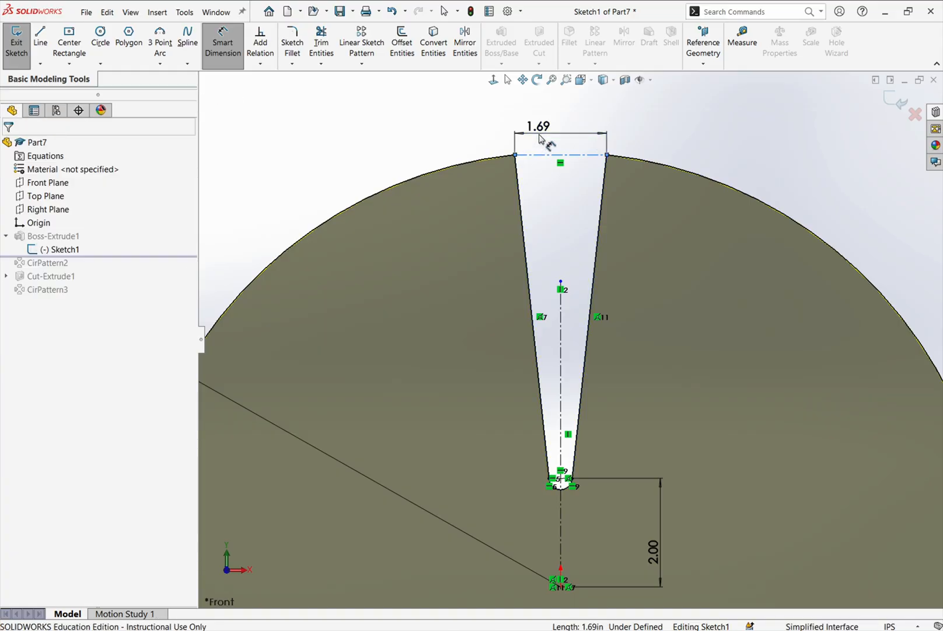
pyautogui.click(540, 139)
pyautogui.write('2')
pyautogui.press('Return')
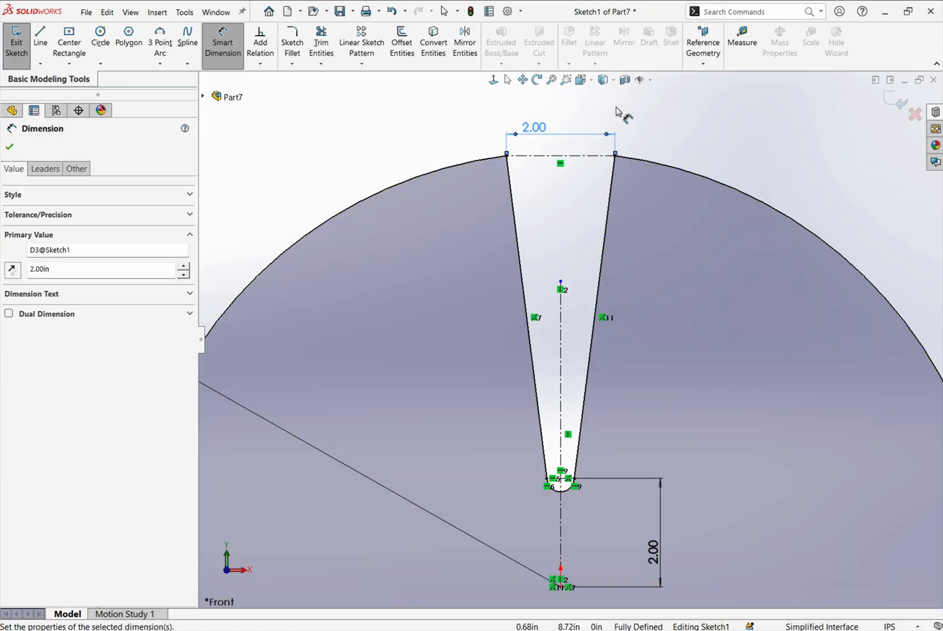
# - Reposition the disc's radius dimension text farther outside the upper-left edge of the circle
pyautogui.scroll(4, 714, 116)
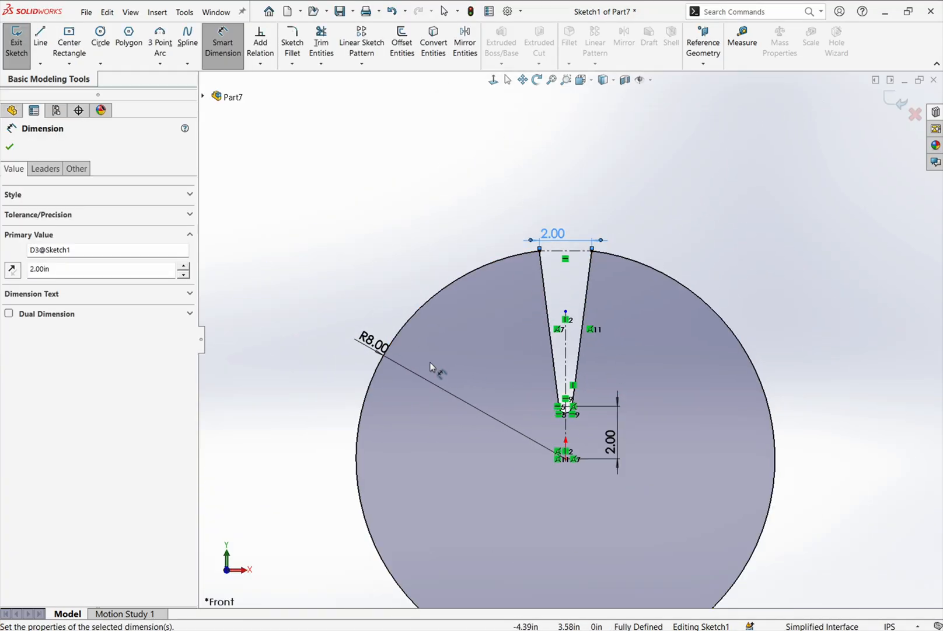
pyautogui.moveTo(369, 339); pyautogui.dragTo(322, 320)
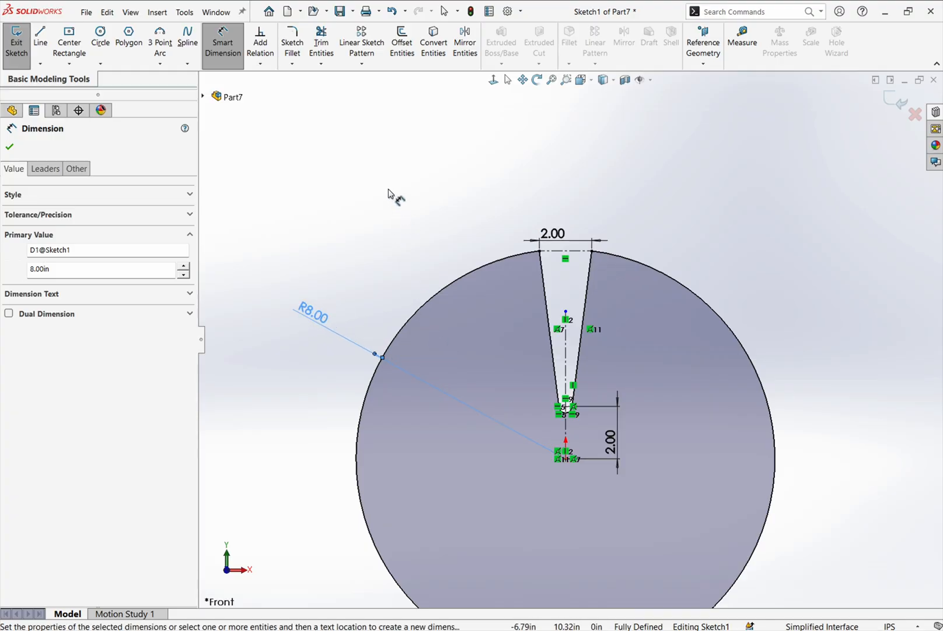
pyautogui.press('z')
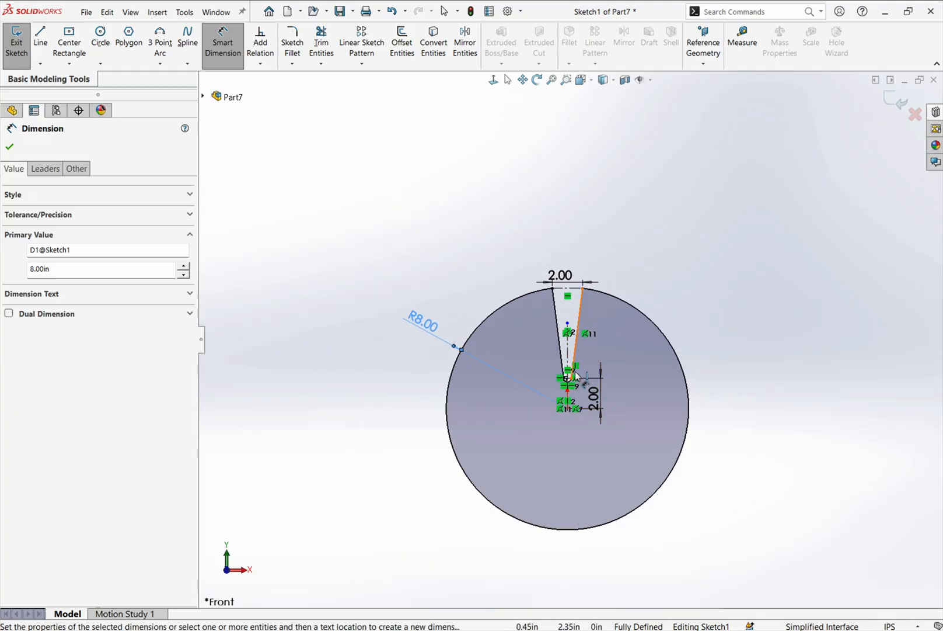
pyautogui.scroll(4, 571, 425)
pyautogui.scroll(-1, 571, 410)
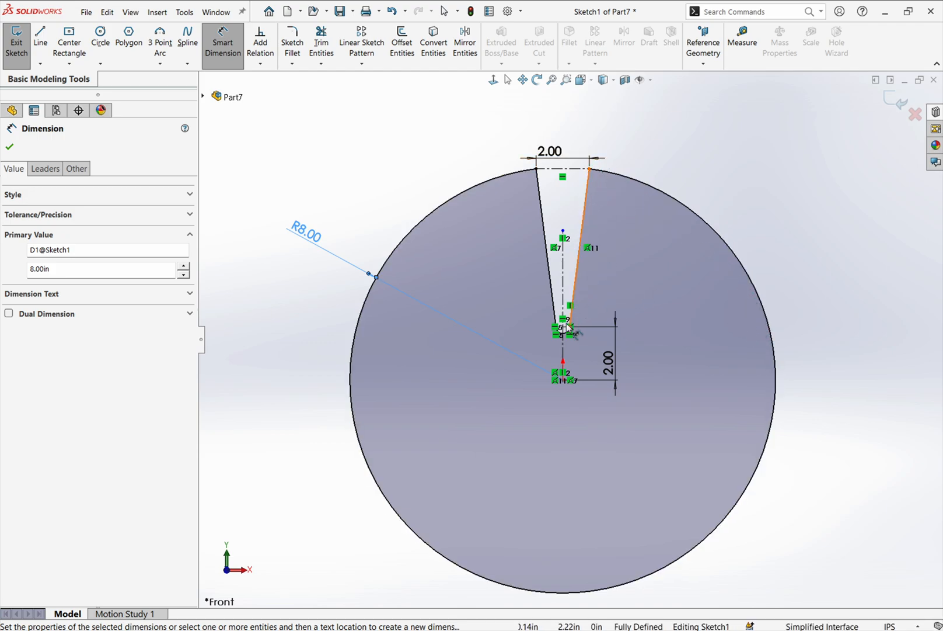
# - Leave the Smart Dimension command and select the entire chain of segments forming the slotted disc profile
pyautogui.rightClick(552, 283)
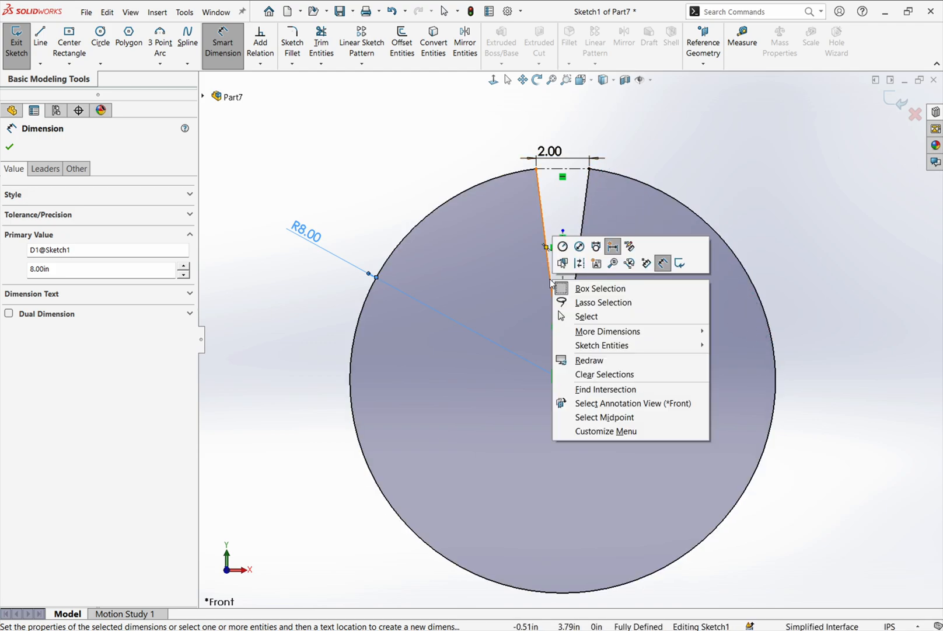
pyautogui.click(522, 273)
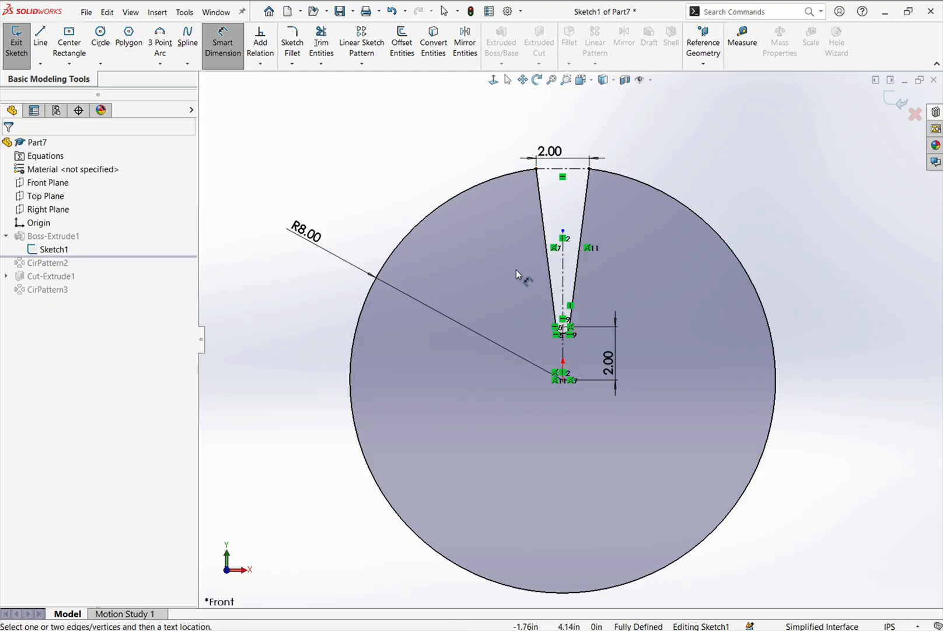
pyautogui.click(226, 45)
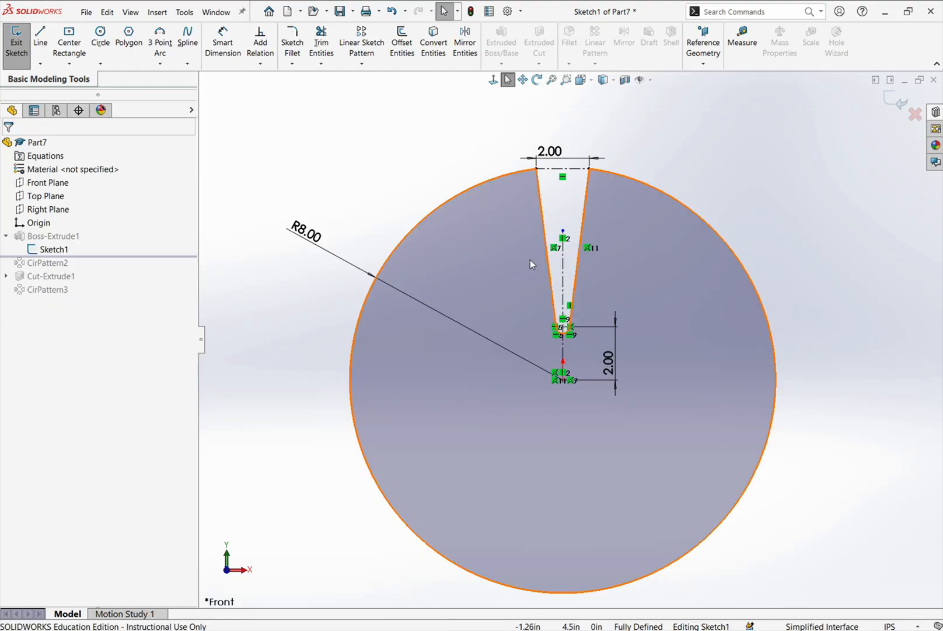
pyautogui.rightClick(547, 235)
pyautogui.click(586, 245)
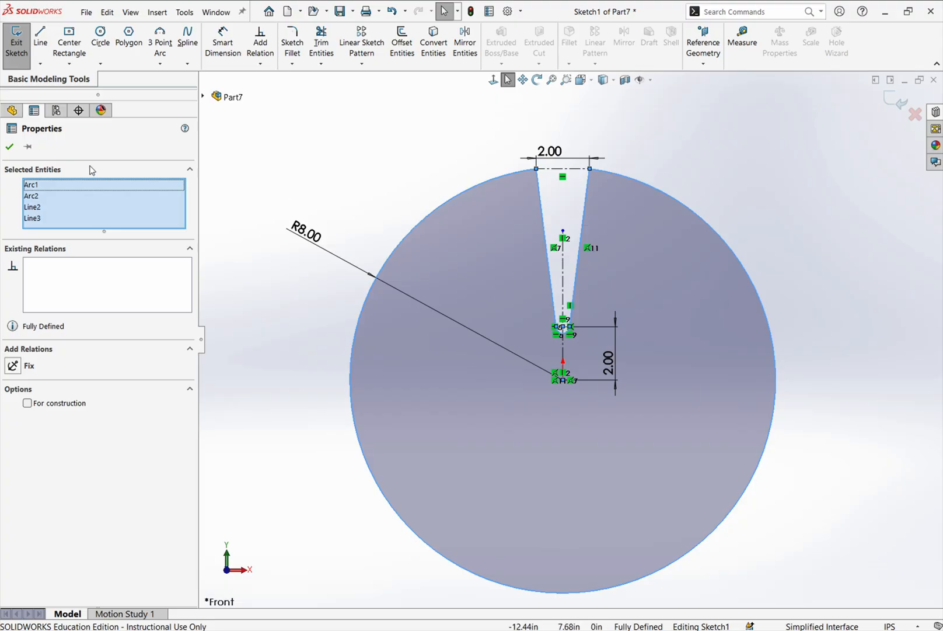
# - Highlight Arc1, Arc2, Line2 and Line3 individually to identify each segment of the closed profile, and clear the selection
pyautogui.click(50, 187)
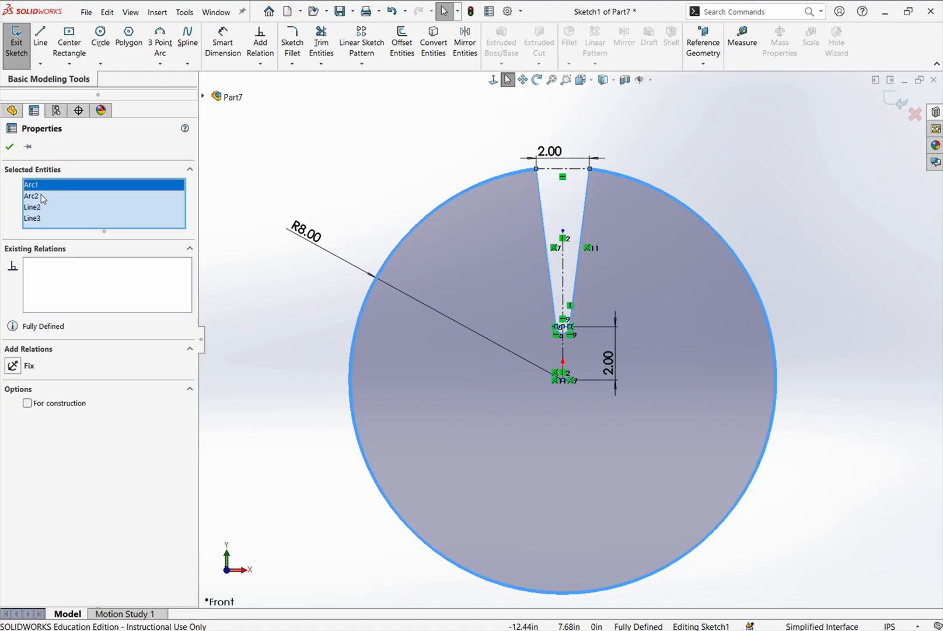
pyautogui.click(42, 196)
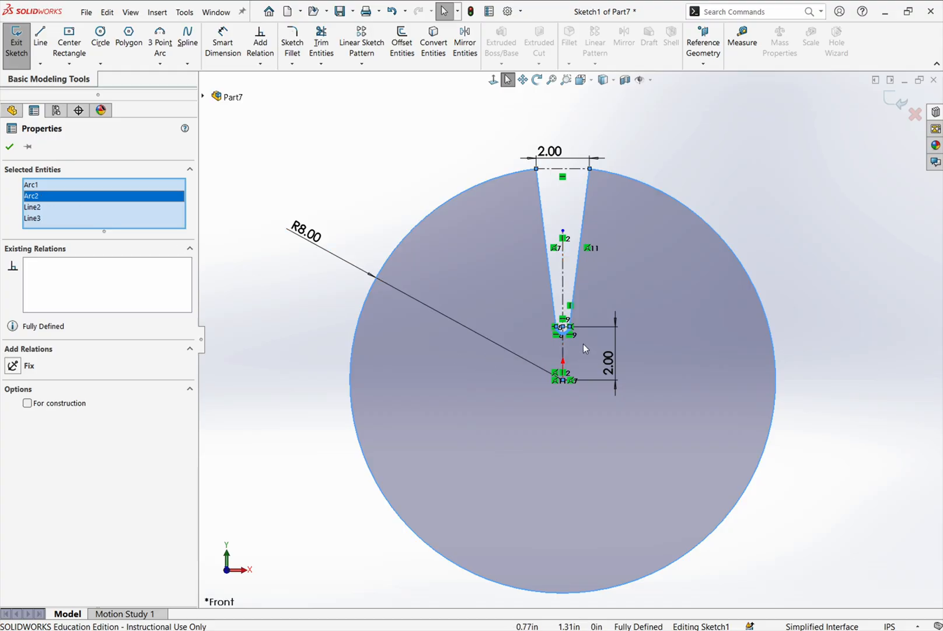
pyautogui.click(49, 209)
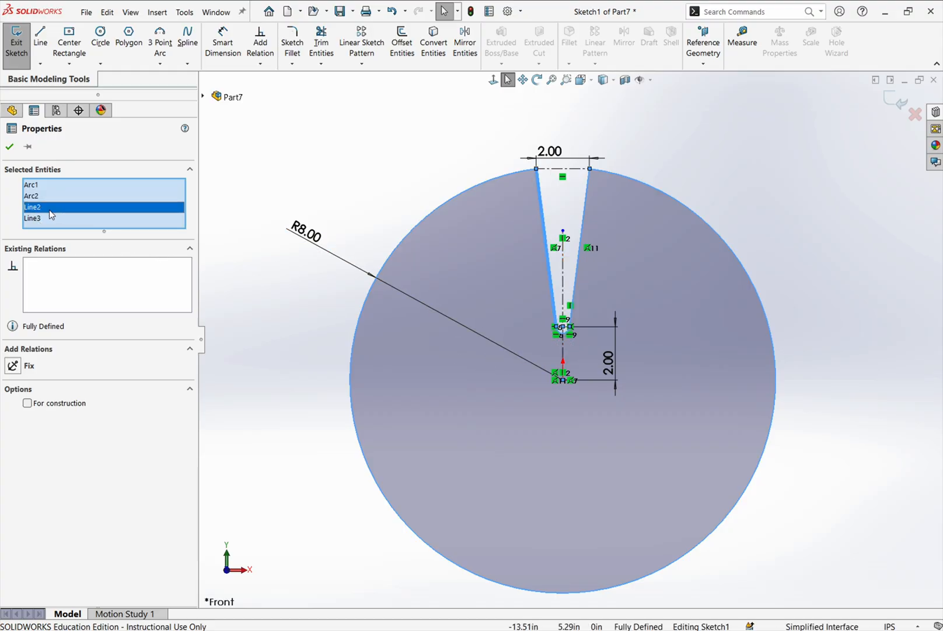
pyautogui.click(48, 216)
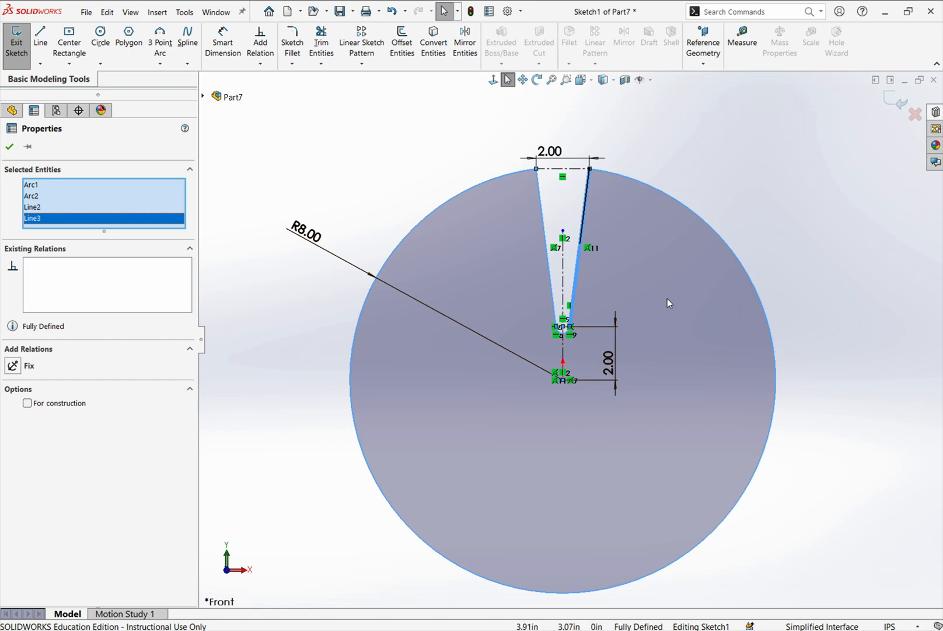
pyautogui.click(749, 199)
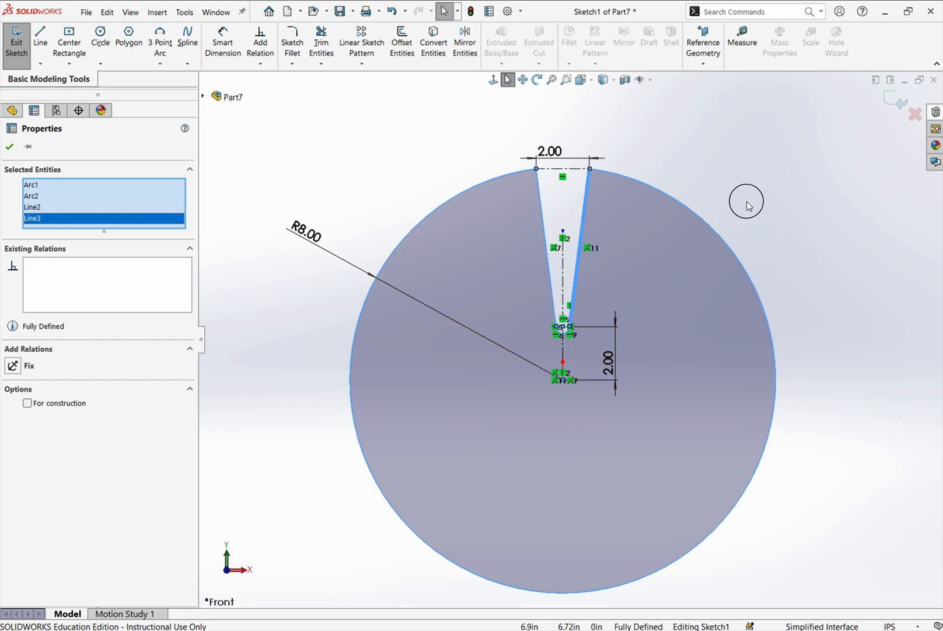
# - Exit the base sketch, review the Boss-Extrude1 definition and accept its existing settings
pyautogui.click(893, 100)
pyautogui.moveTo(627, 353); pyautogui.dragTo(576, 382, button='middle')
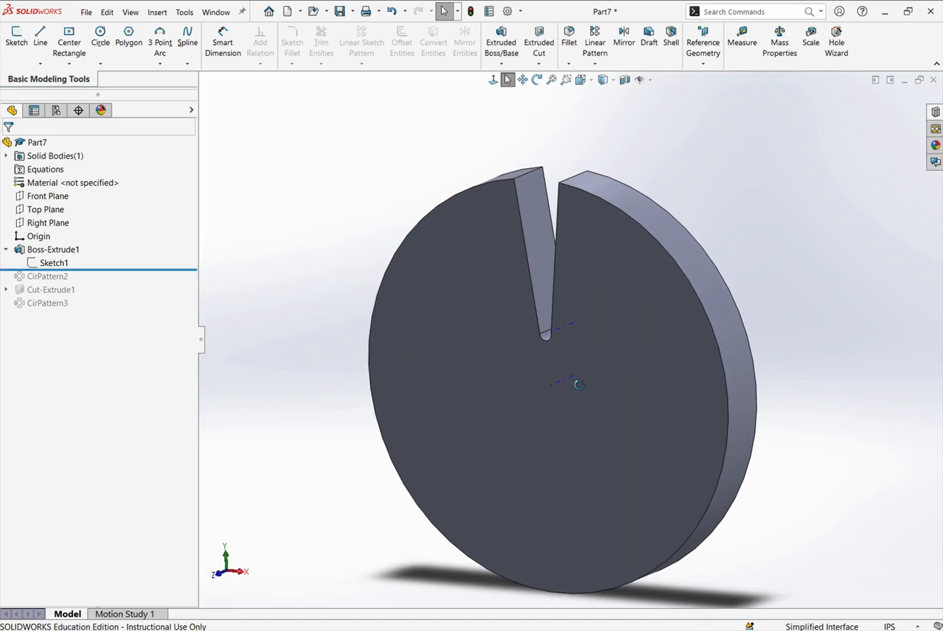
pyautogui.click(38, 250)
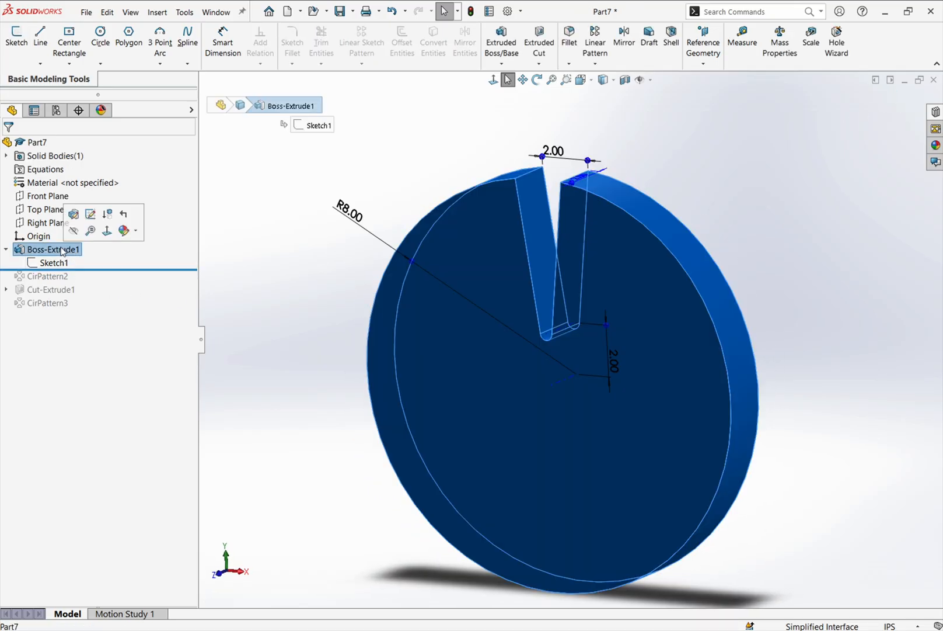
pyautogui.click(80, 215)
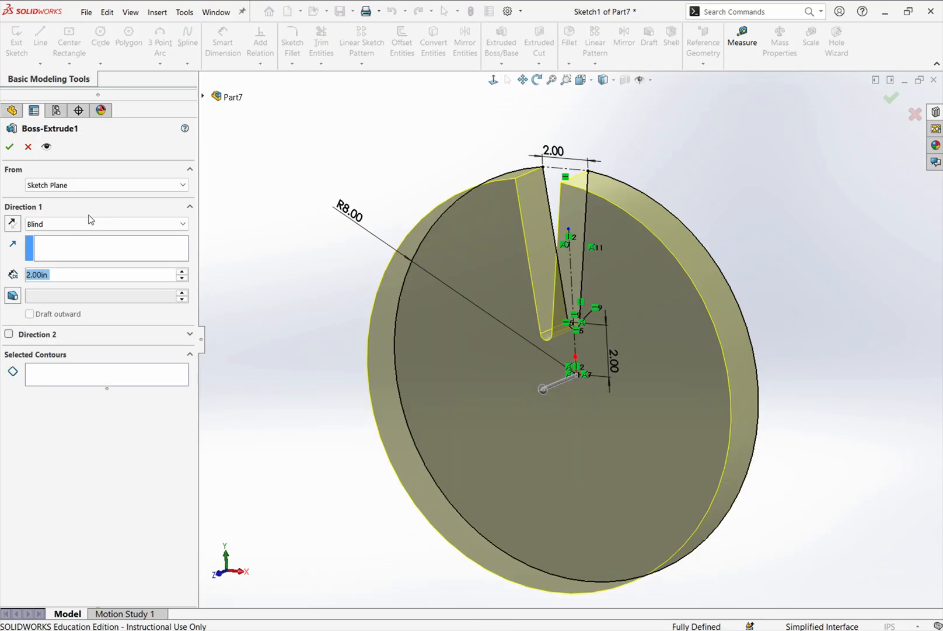
pyautogui.click(10, 146)
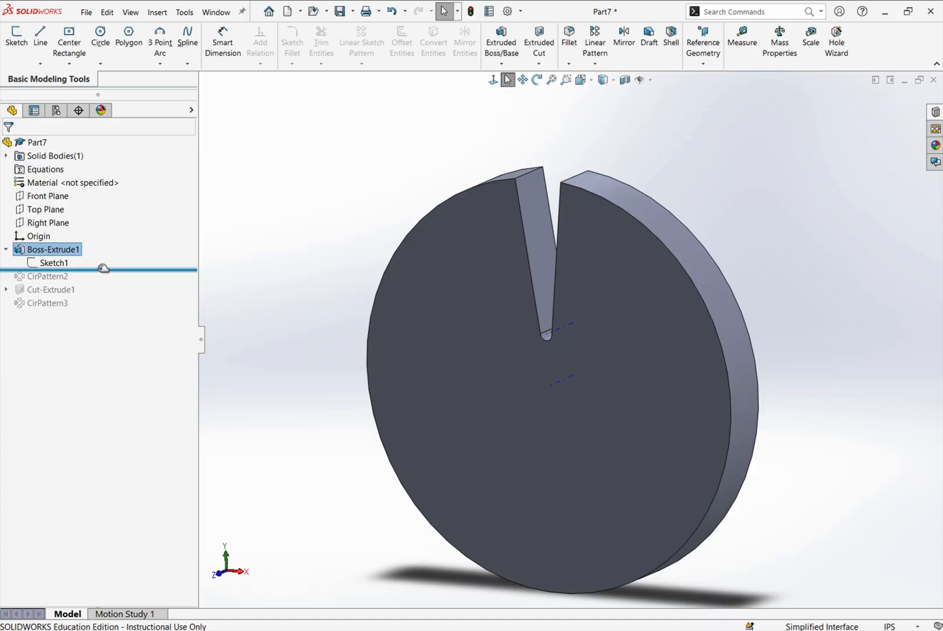
# - Compare the disc before and after CirPattern2 by rolling the feature history, leaving it rolled forward to include CirPattern2
pyautogui.moveTo(104, 269); pyautogui.dragTo(103, 283)
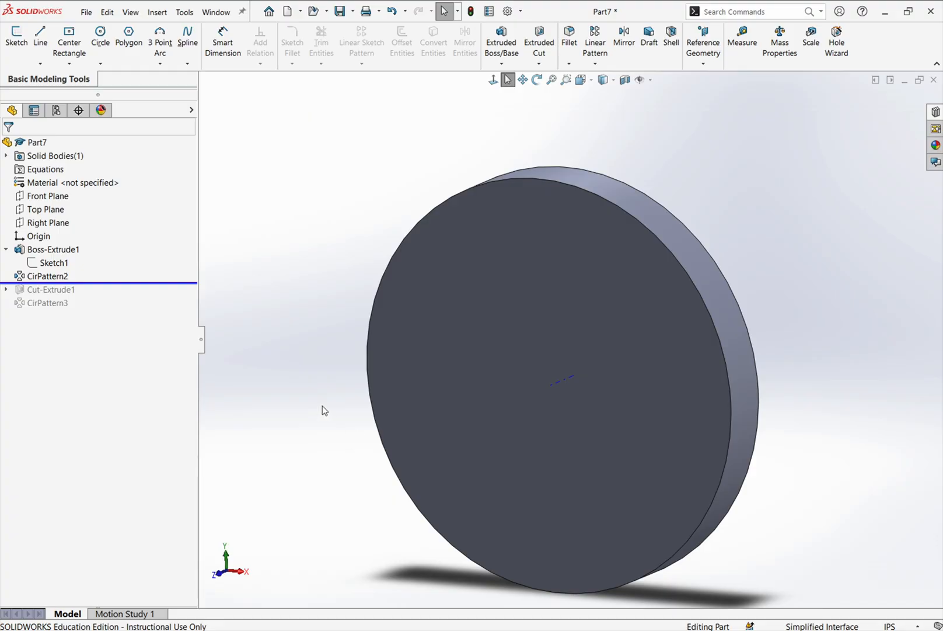
pyautogui.click(55, 279)
pyautogui.moveTo(70, 284)
pyautogui.mouseDown()
pyautogui.moveTo(91, 280)
pyautogui.moveTo(93, 266)
pyautogui.mouseUp()
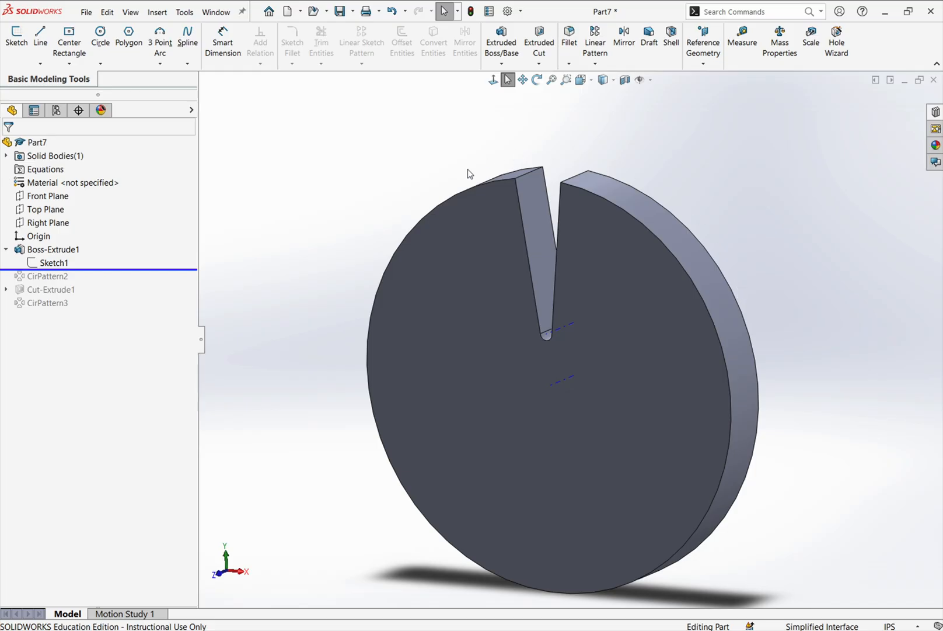
pyautogui.moveTo(135, 269); pyautogui.dragTo(126, 277)
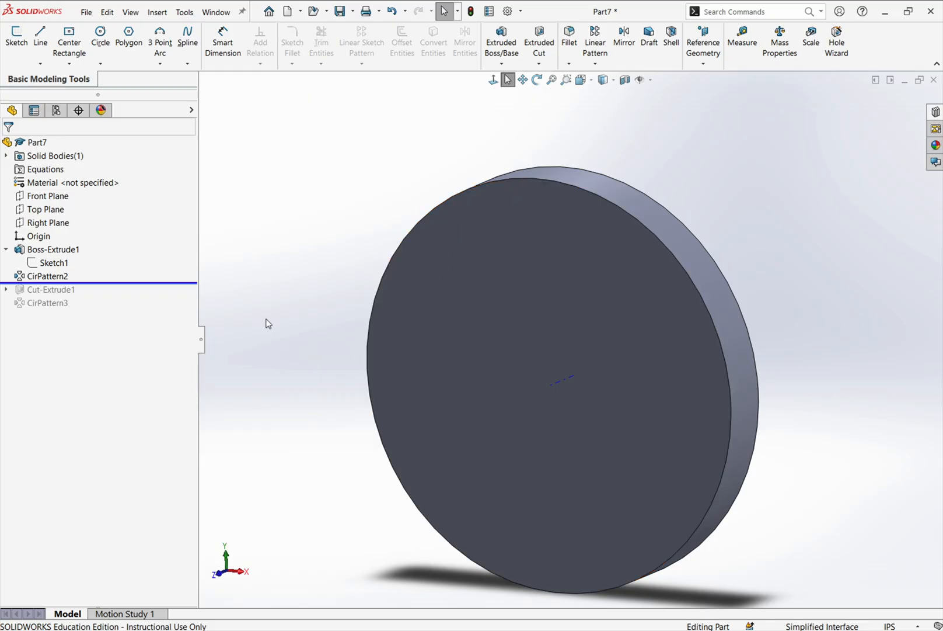
# - Open the CirPattern2 definition and examine the preview of the patterned slots around the disc
pyautogui.rightClick(42, 274)
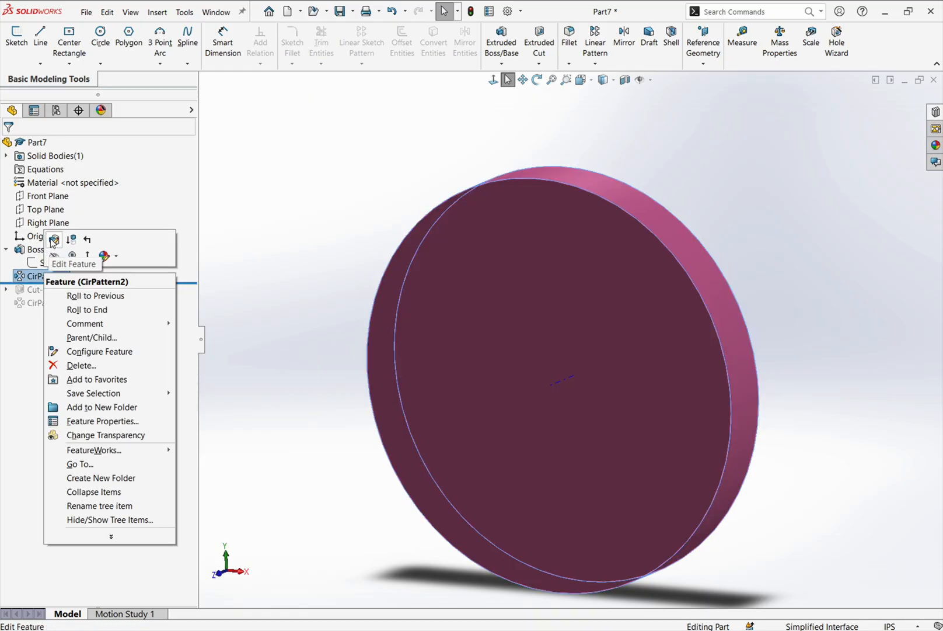
pyautogui.click(54, 239)
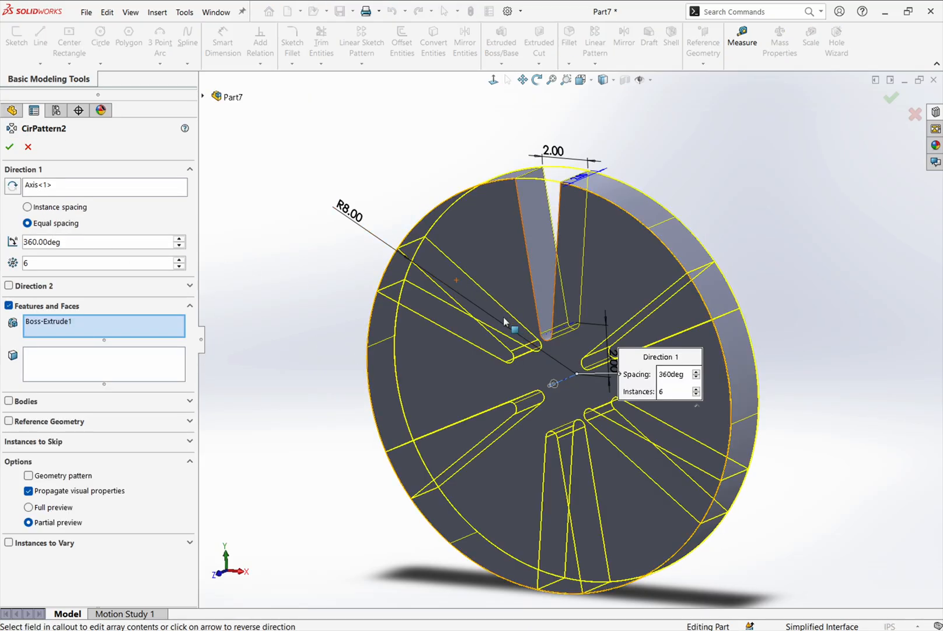
pyautogui.moveTo(504, 317); pyautogui.dragTo(527, 313, button='middle')
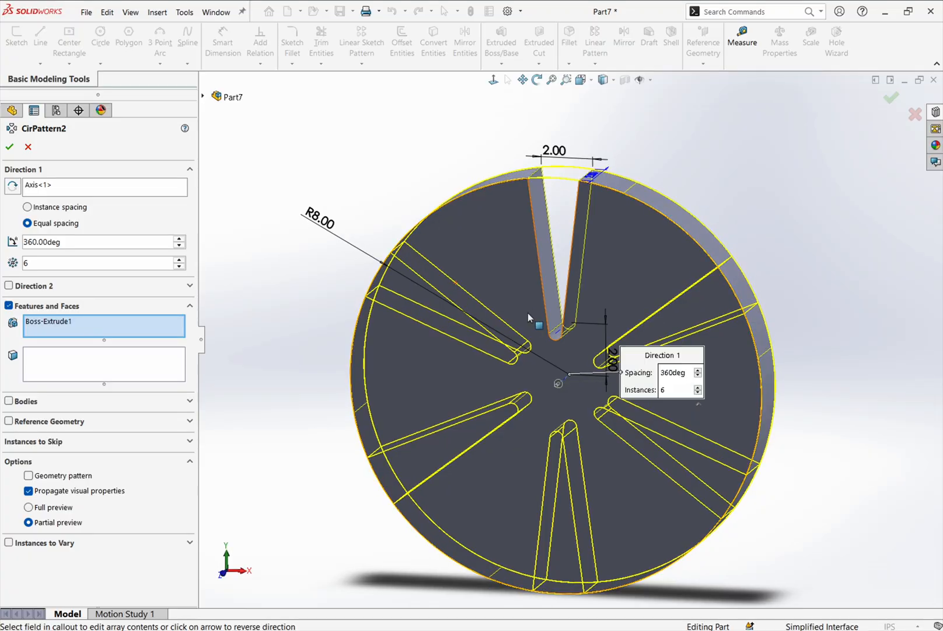
pyautogui.scroll(-5, 484, 471)
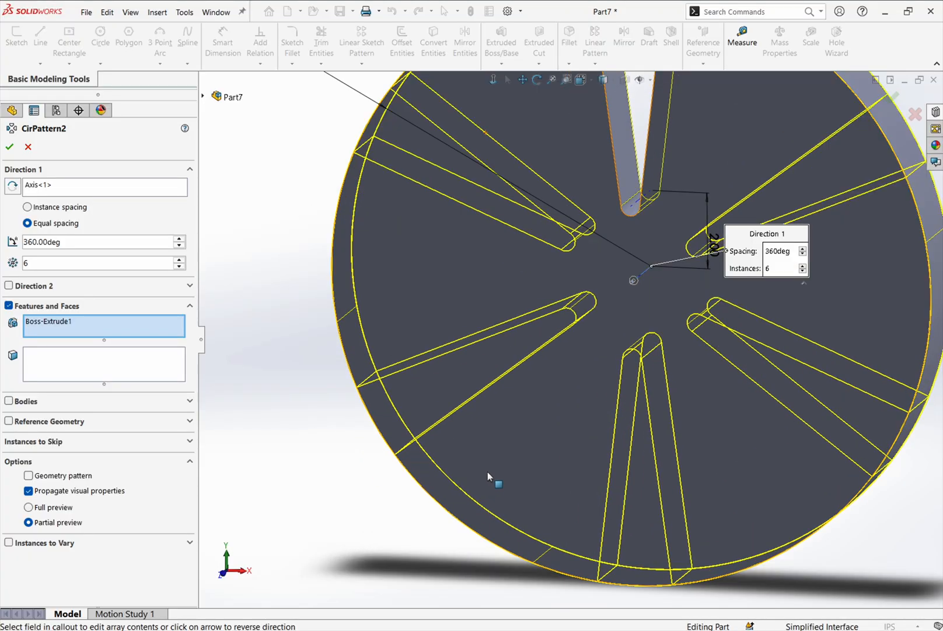
pyautogui.scroll(6, 565, 386)
pyautogui.scroll(-1, 678, 97)
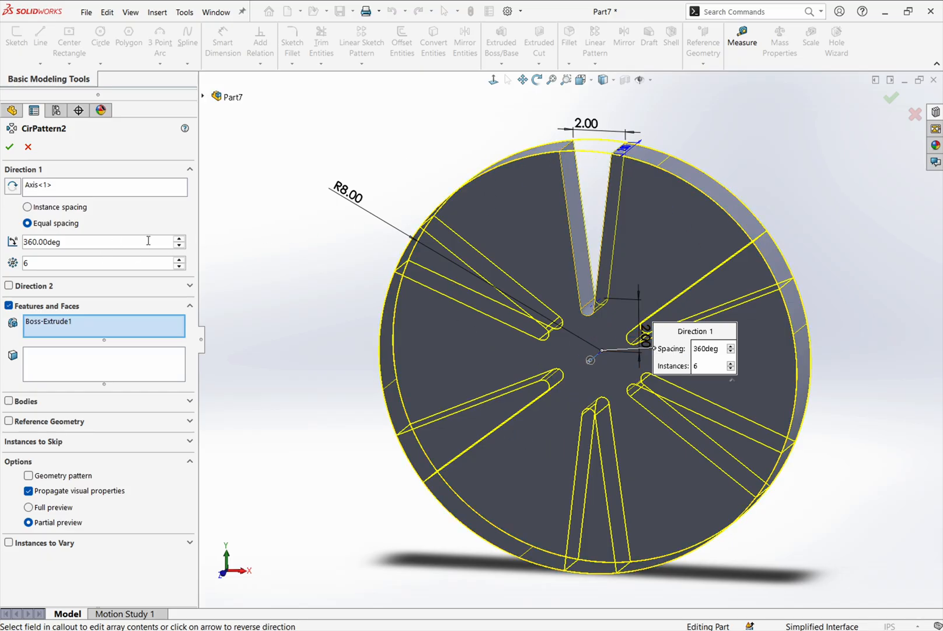
# - Try different instance counts for CirPattern2, finishing with 7 instances over 360 degrees
pyautogui.click(180, 266)
pyautogui.click(180, 266)
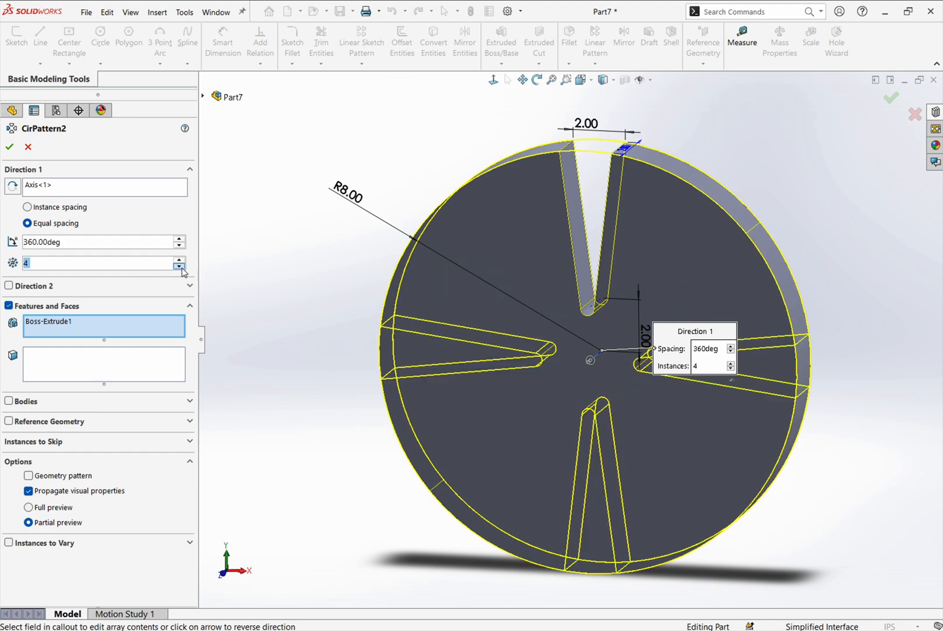
pyautogui.click(180, 266)
pyautogui.click(179, 260)
pyautogui.click(179, 259)
pyautogui.click(179, 260)
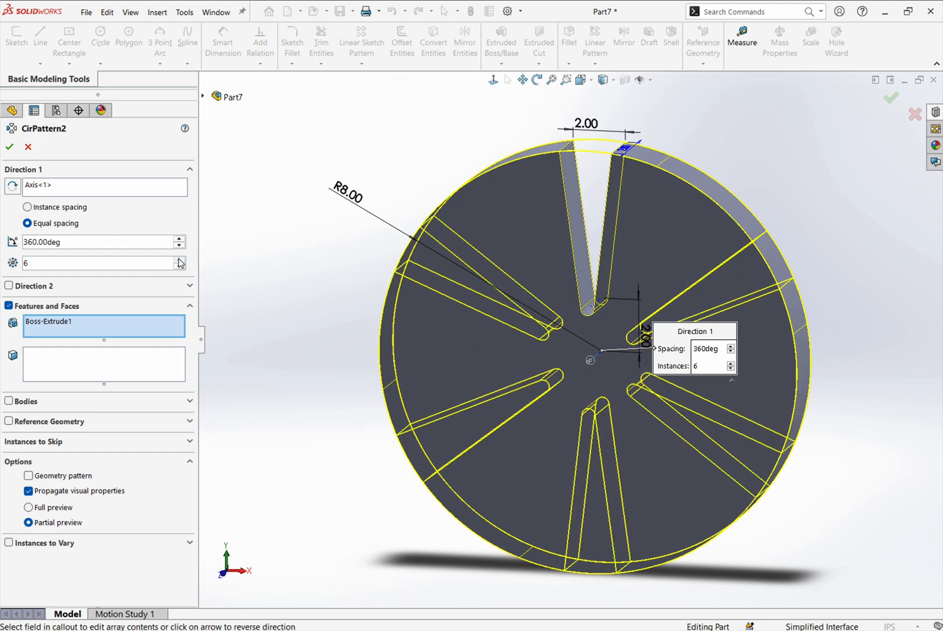
pyautogui.click(179, 259)
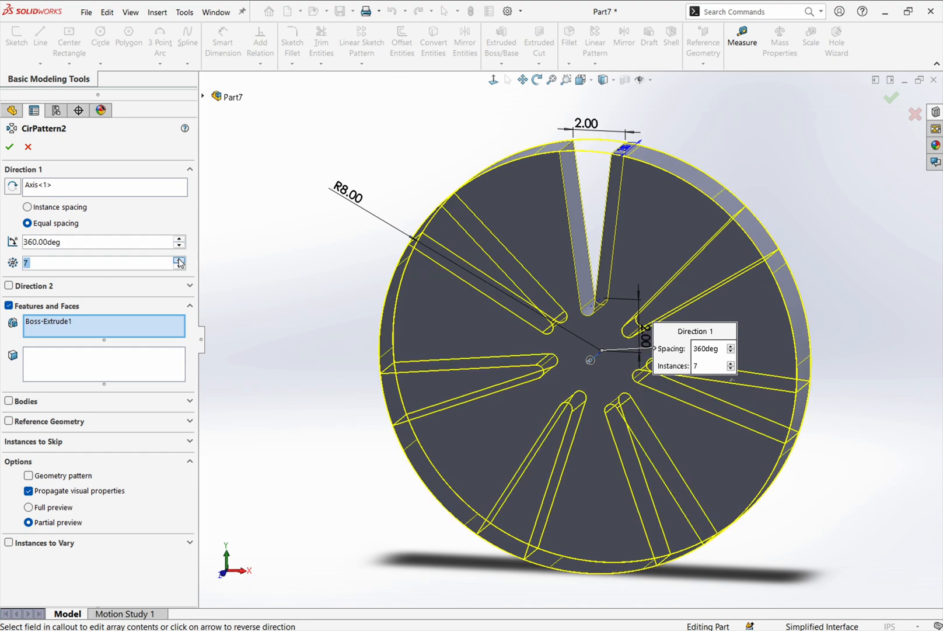
# - Compare instance spacing at 60 degrees with equal spacing, return to equal spacing over 360 degrees and accept CirPattern2
pyautogui.click(39, 209)
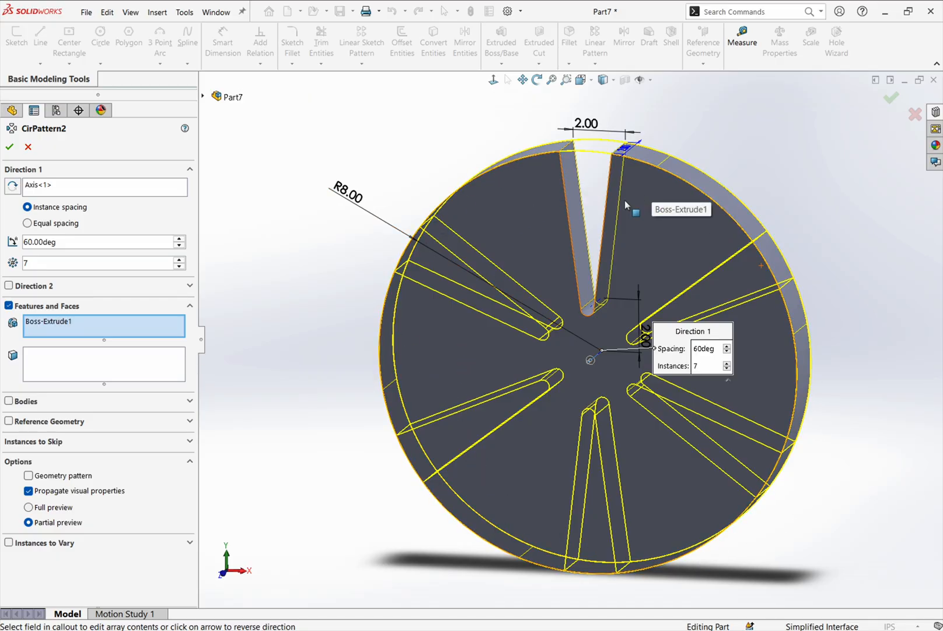
pyautogui.click(52, 224)
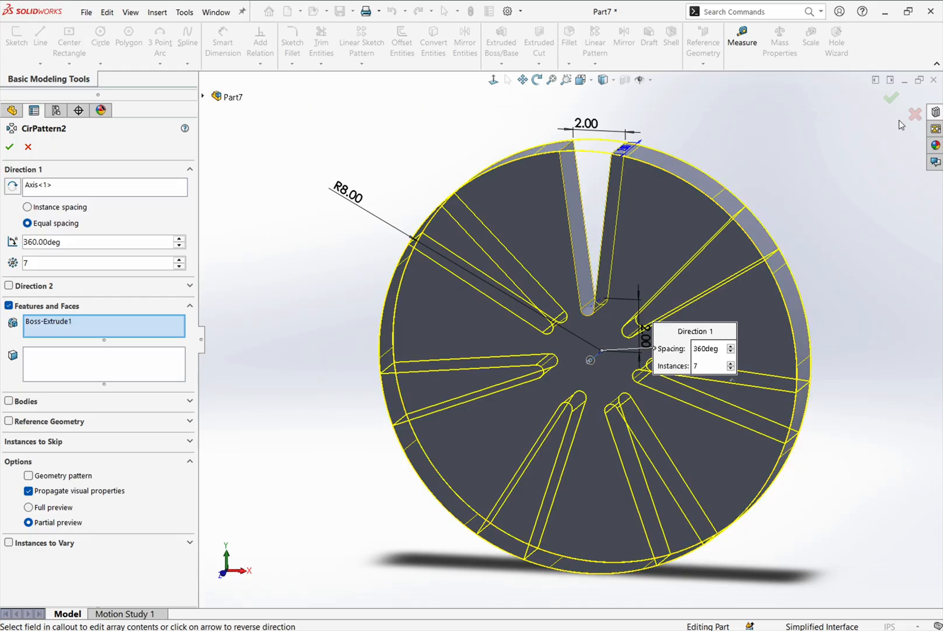
pyautogui.click(888, 99)
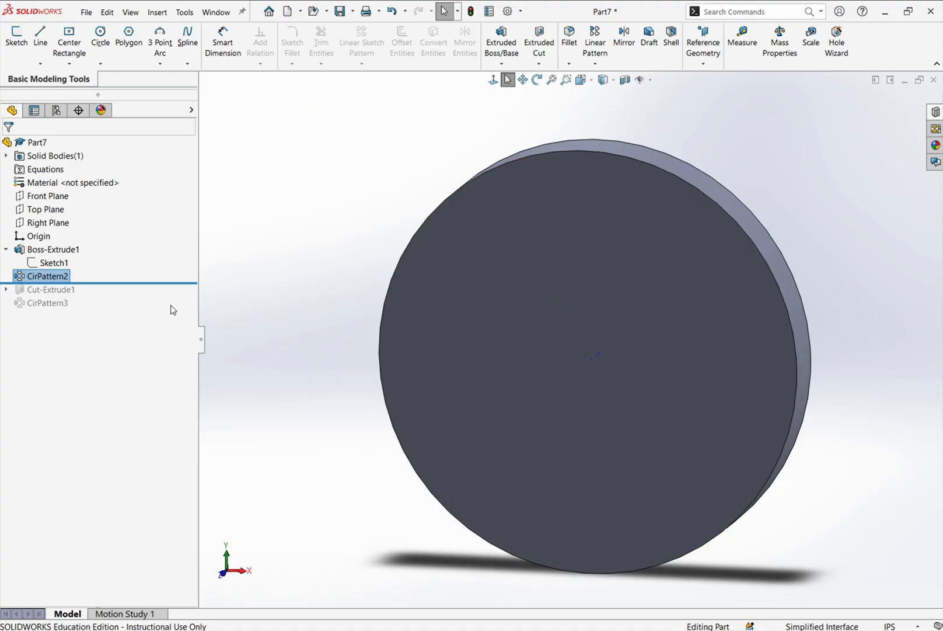
# - Roll the feature history forward to include Cut-Extrude1, expand it, and show Boss-Extrude1's Sketch1 in the model
pyautogui.moveTo(35, 283); pyautogui.dragTo(105, 296)
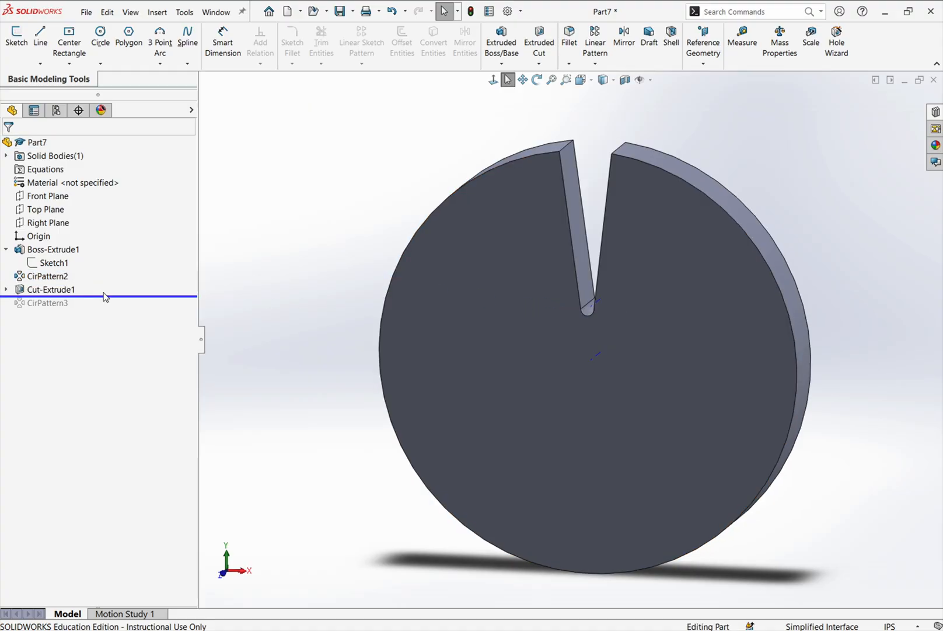
pyautogui.click(6, 290)
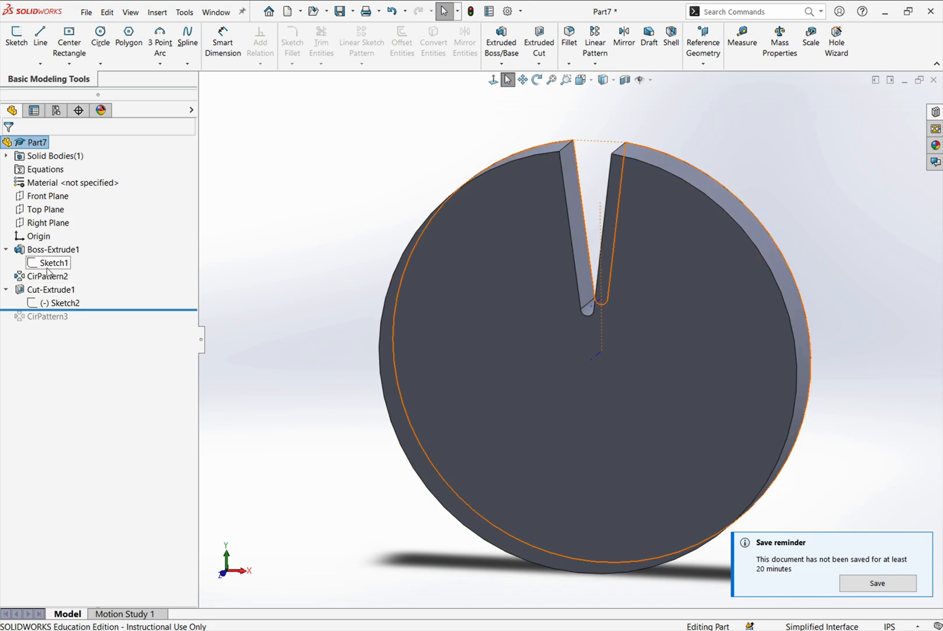
pyautogui.click(49, 263)
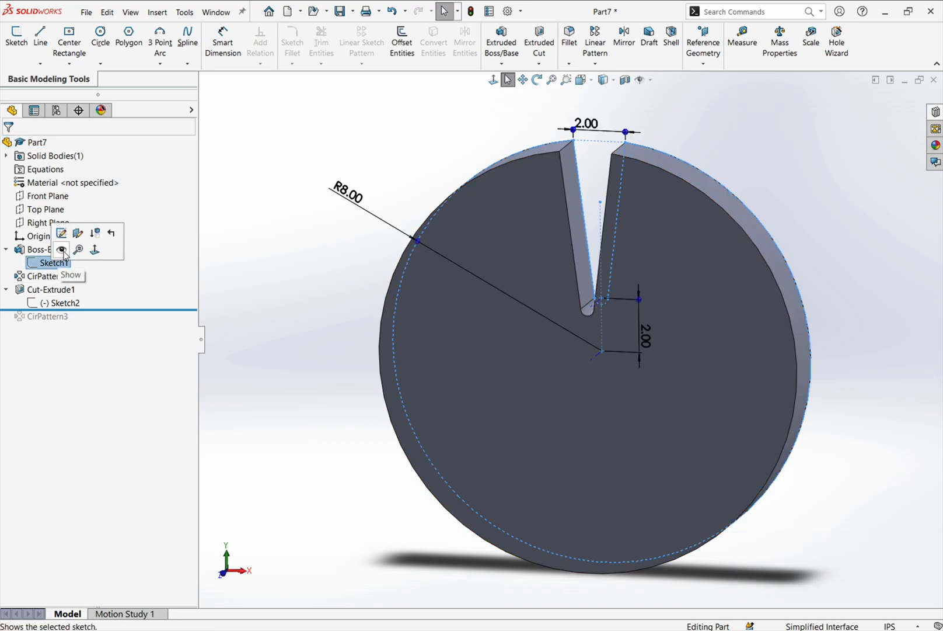
pyautogui.click(63, 251)
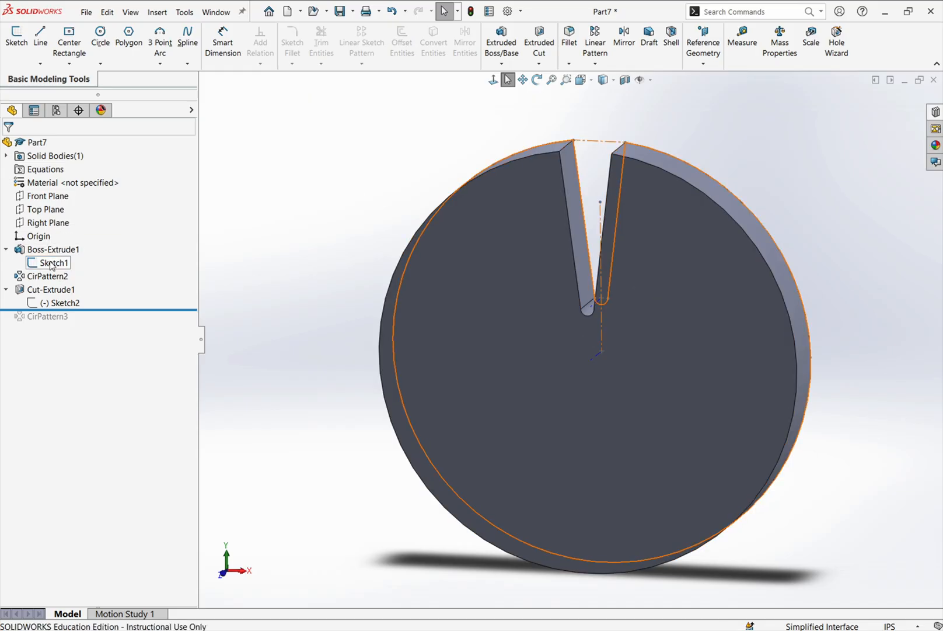
pyautogui.rightClick(52, 265)
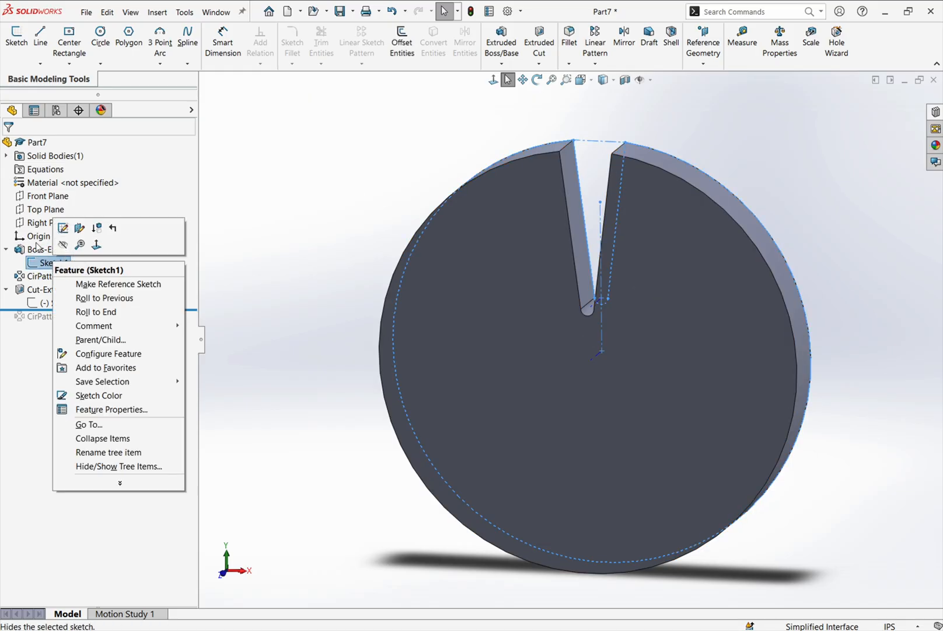
pyautogui.click(38, 251)
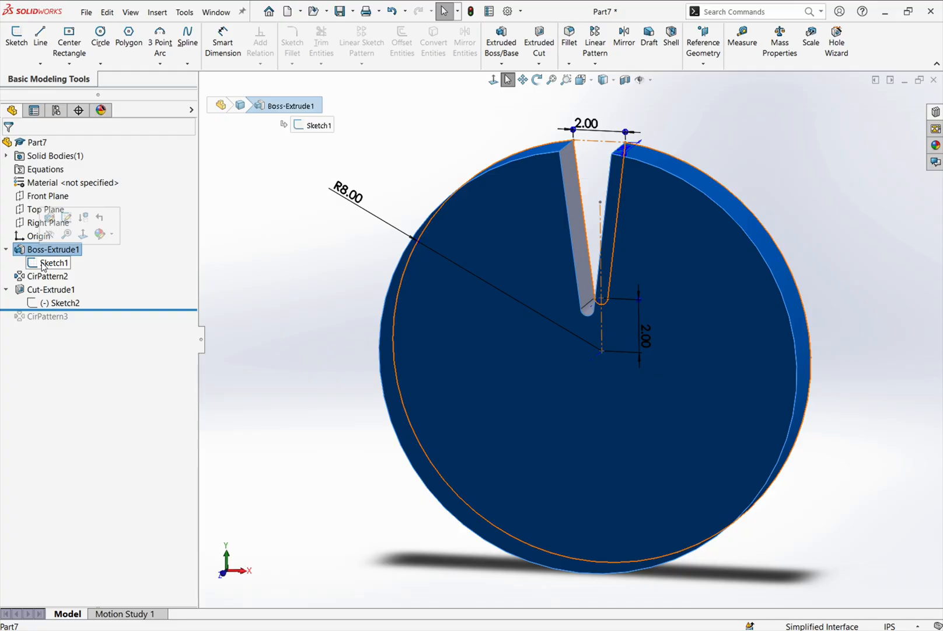
# - Edit Sketch2 of Cut-Extrude1 and pull the slot's outer arc outward beyond the disc edge to a radius of about 1.04 in
pyautogui.click(56, 303)
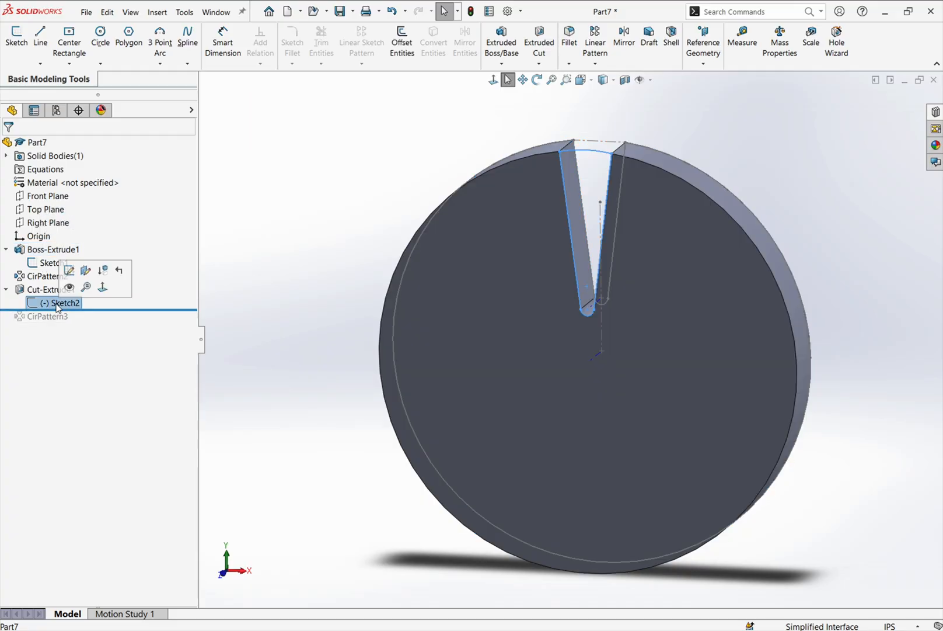
pyautogui.click(69, 270)
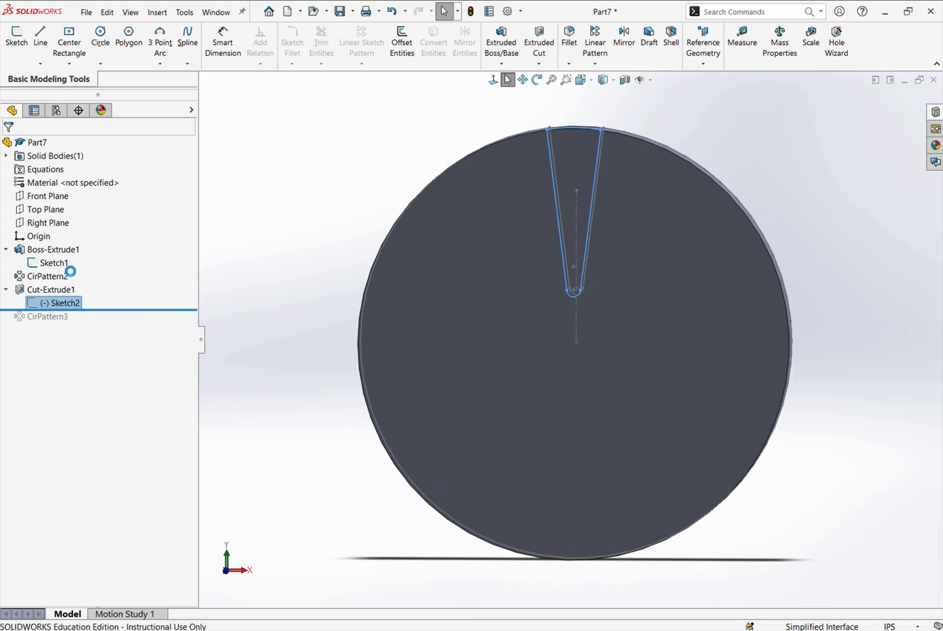
pyautogui.scroll(-4, 642, 95)
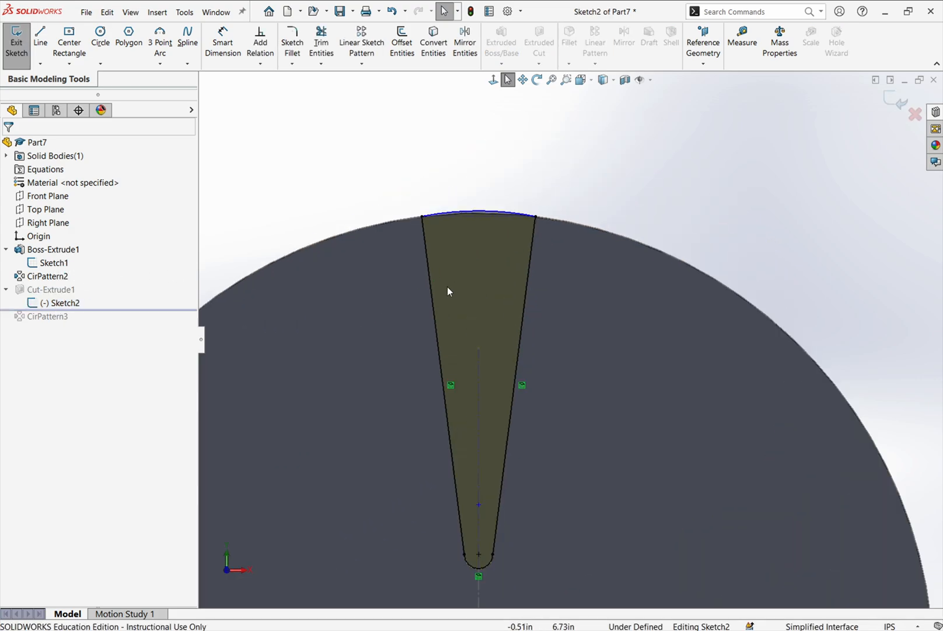
pyautogui.click(467, 210)
pyautogui.moveTo(470, 195); pyautogui.dragTo(466, 177)
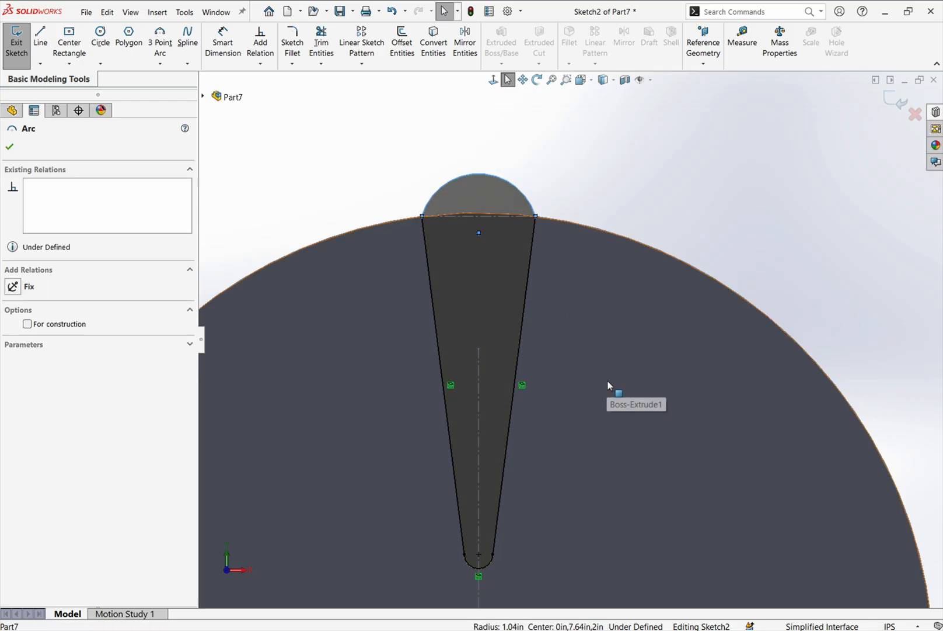
# - Make the slot's outer arc coradial with the disc's circular edge and exit Sketch2
pyautogui.scroll(2, 605, 382)
pyautogui.scroll(-2, 574, 430)
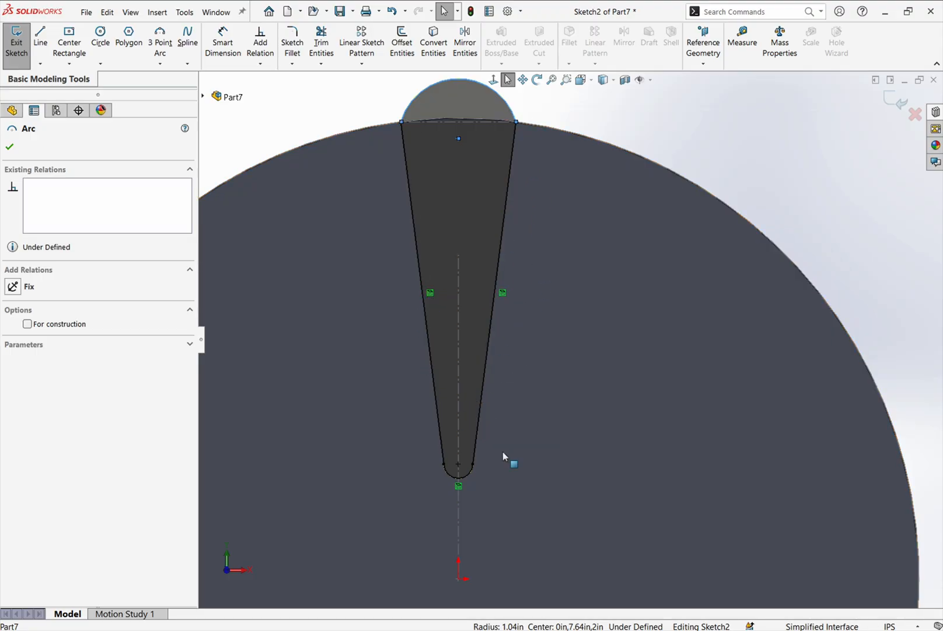
pyautogui.moveTo(504, 297)
pyautogui.moveTo(459, 488)
pyautogui.scroll(-5, 443, 113)
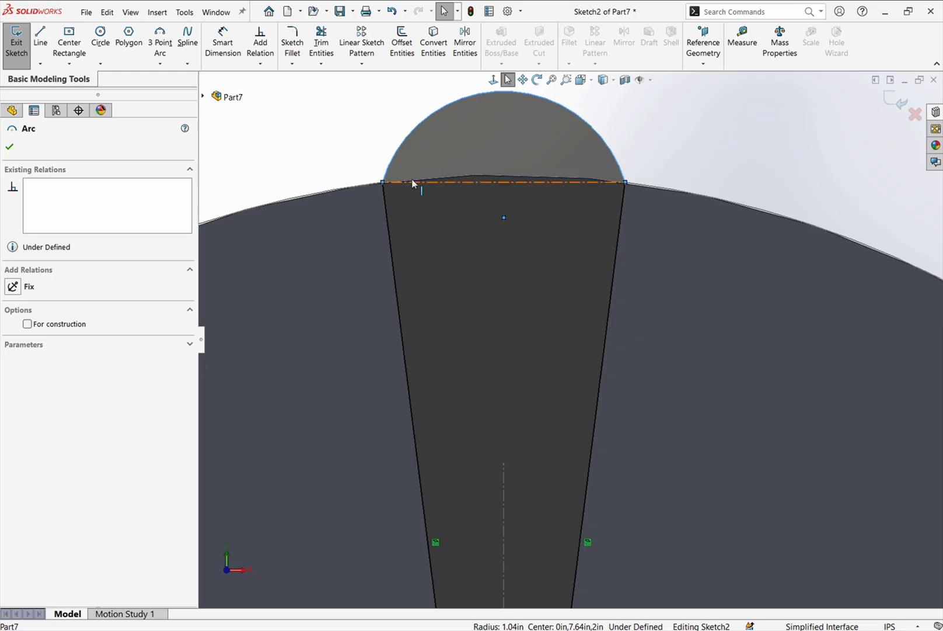
pyautogui.click(711, 161)
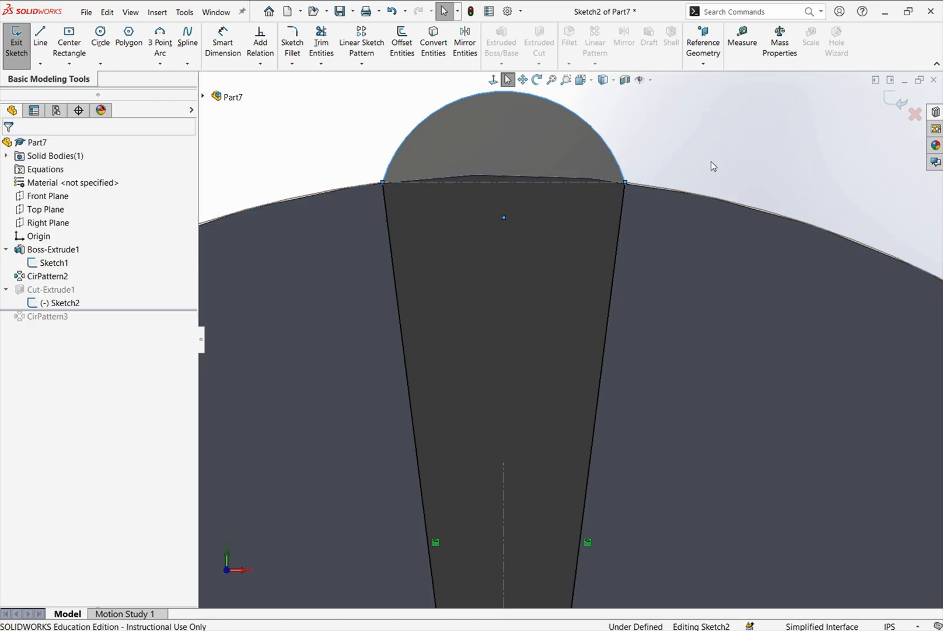
pyautogui.click(580, 118)
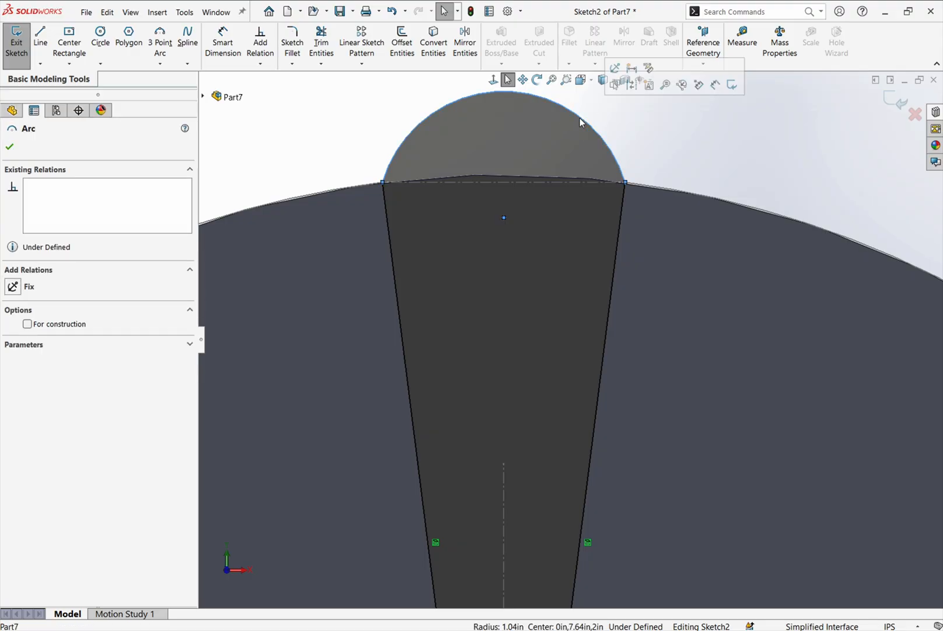
pyautogui.keyDown('ctrl'); pyautogui.click(531, 179); pyautogui.keyUp('ctrl')
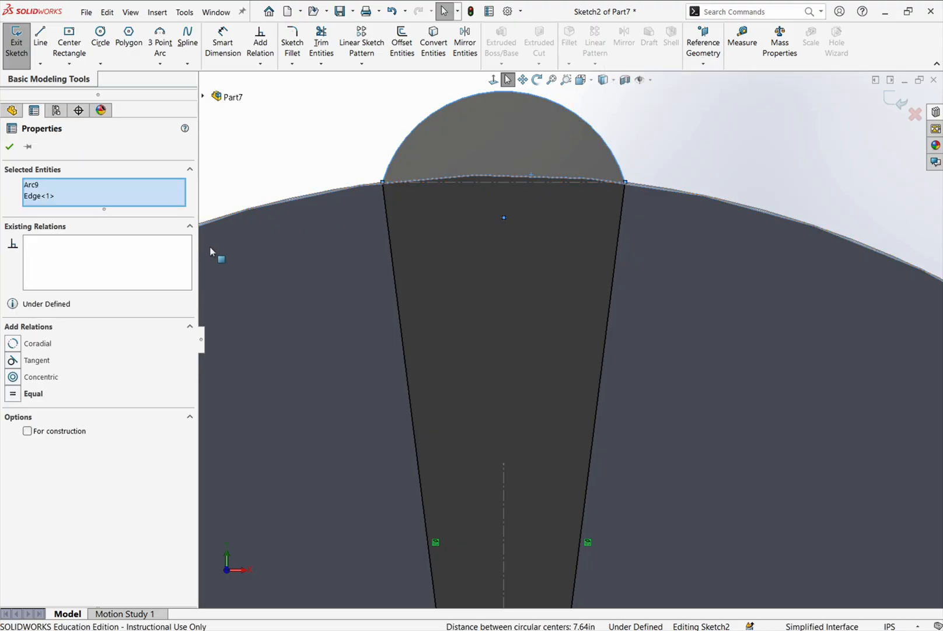
pyautogui.click(13, 343)
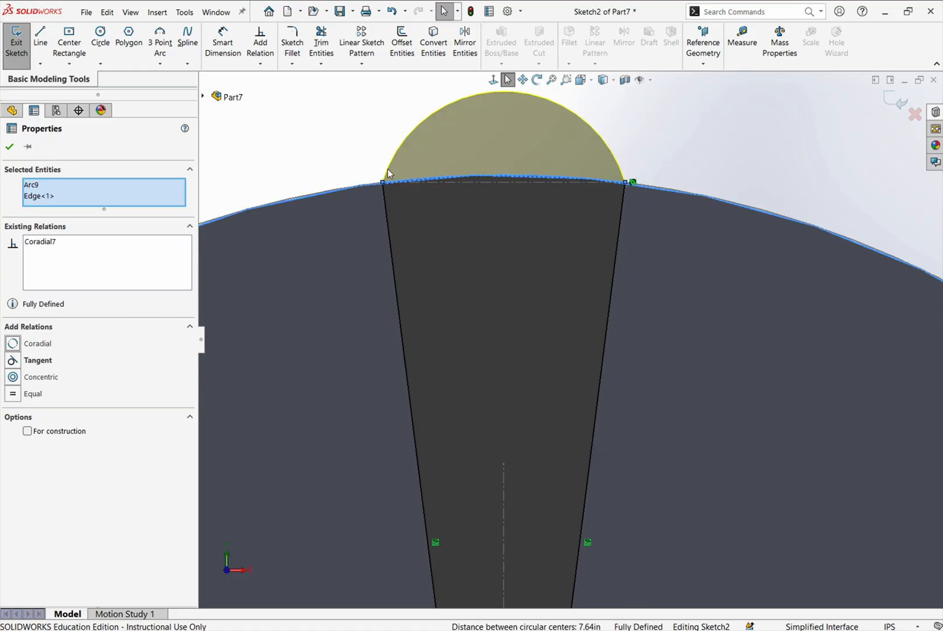
pyautogui.click(10, 148)
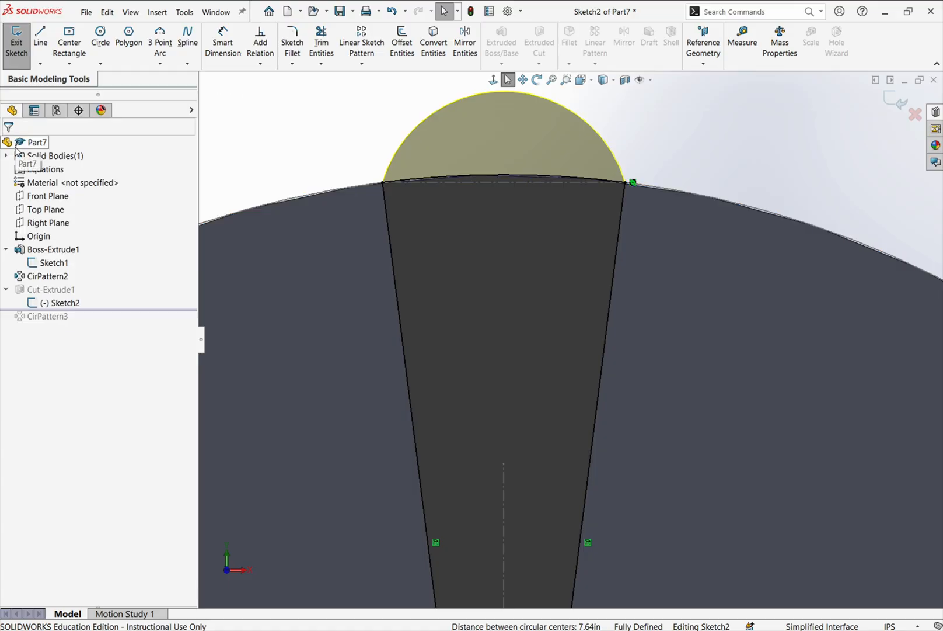
pyautogui.click(887, 98)
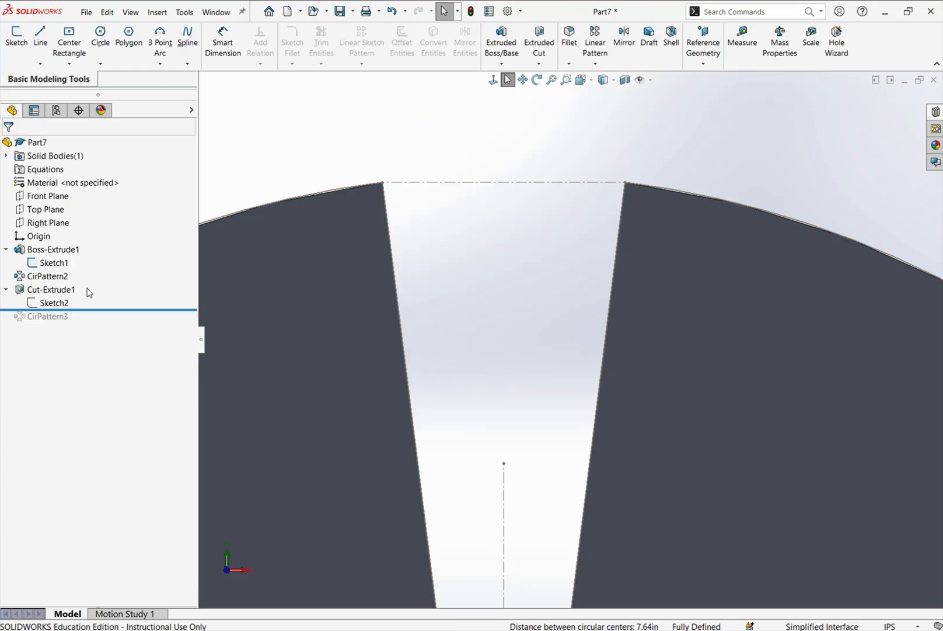
# - Highlight Cut-Extrude1, CirPattern2 and Sketch2 in turn to examine how each relates to the disc's slot
pyautogui.click(58, 290)
pyautogui.scroll(5, 473, 339)
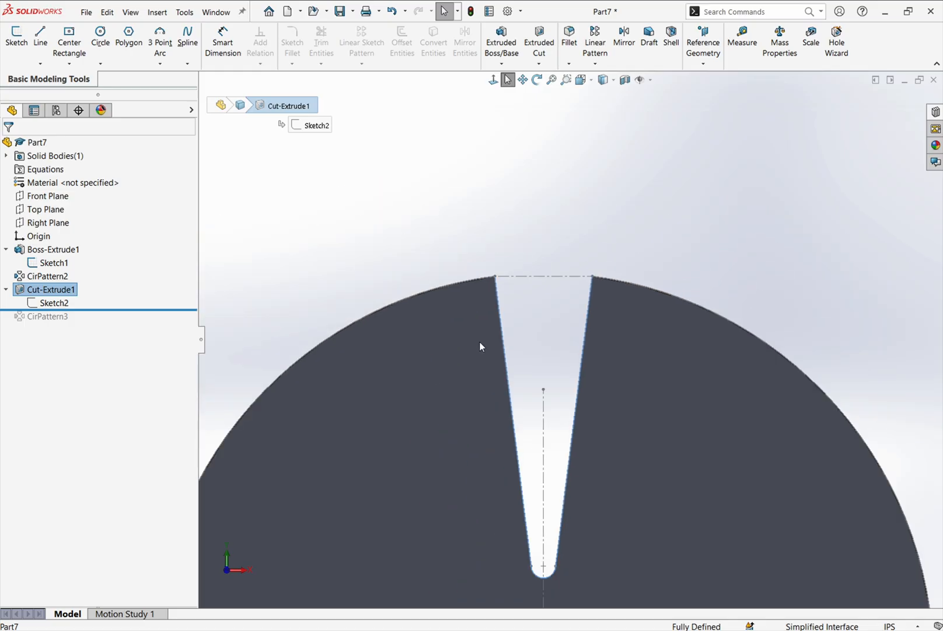
pyautogui.scroll(3, 619, 558)
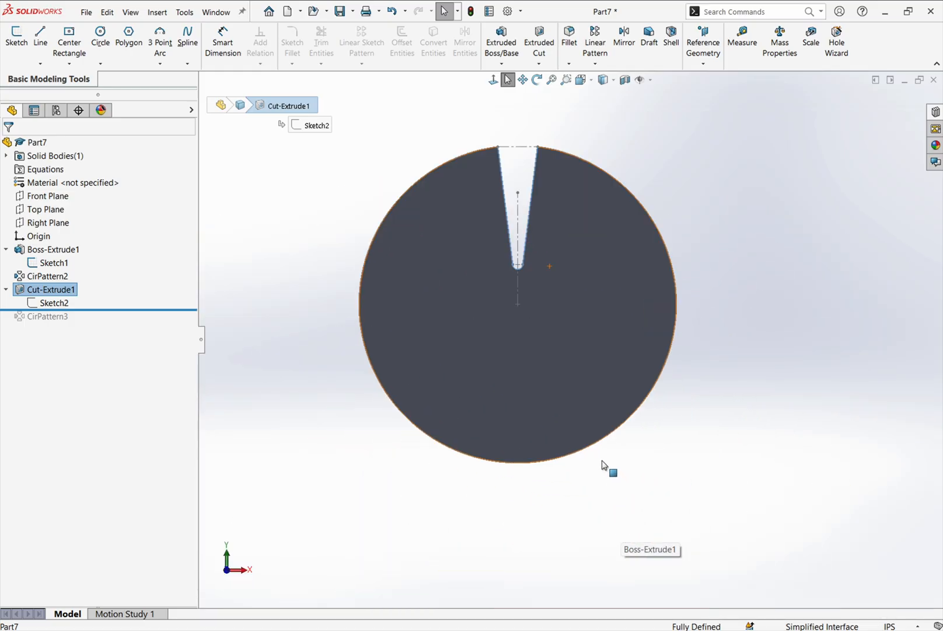
pyautogui.scroll(-3, 528, 153)
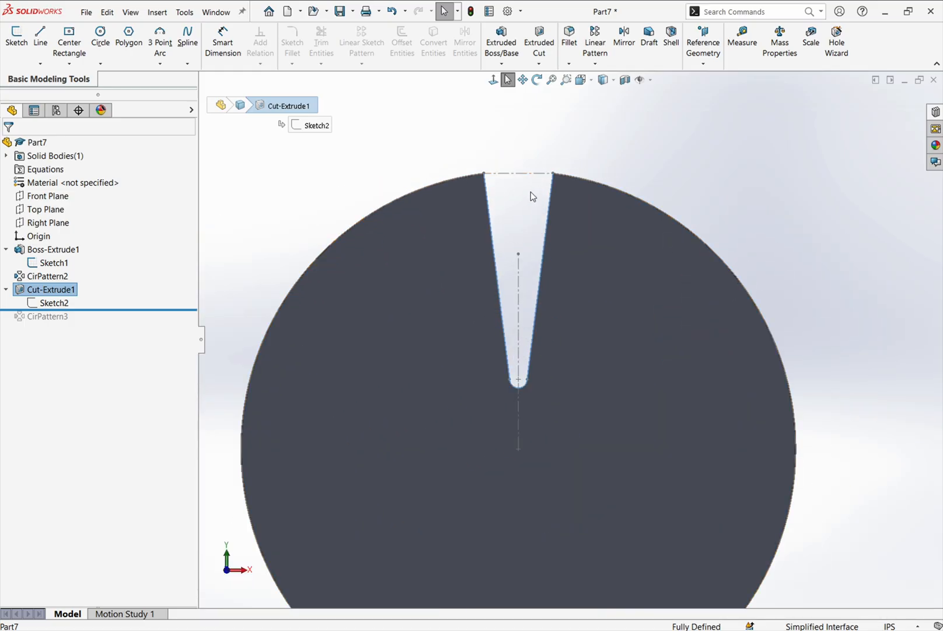
pyautogui.click(42, 280)
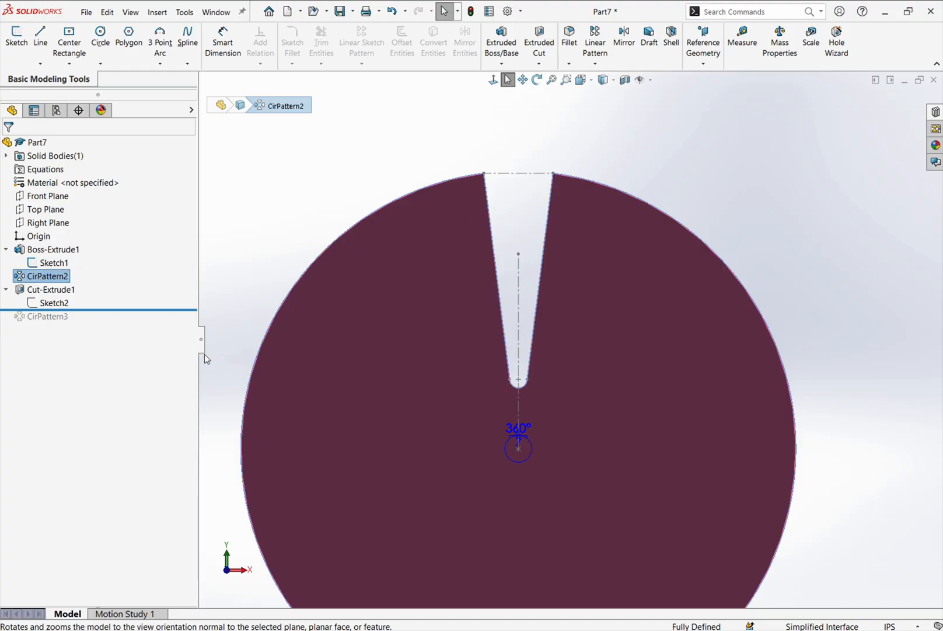
pyautogui.click(65, 294)
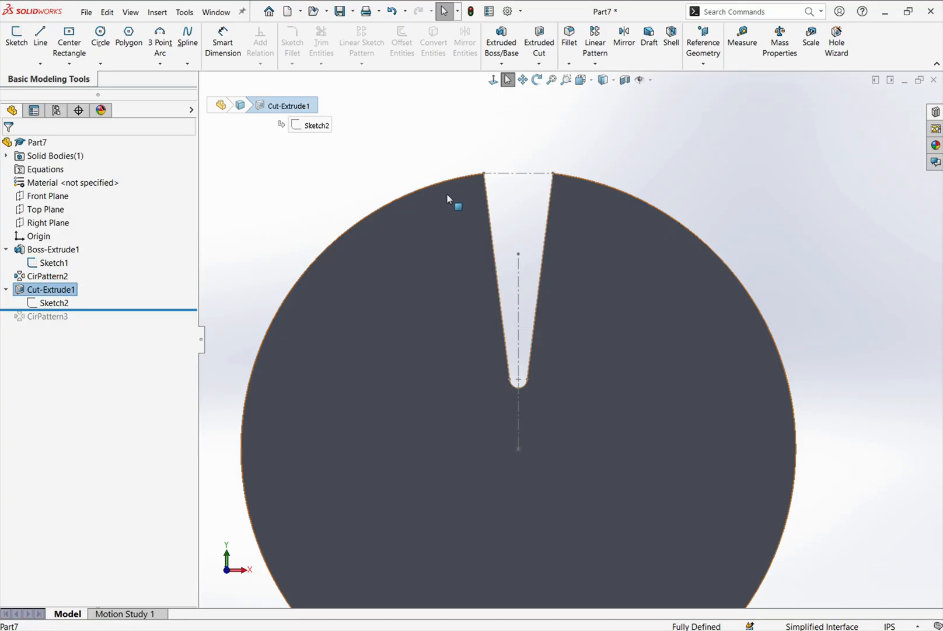
pyautogui.click(55, 303)
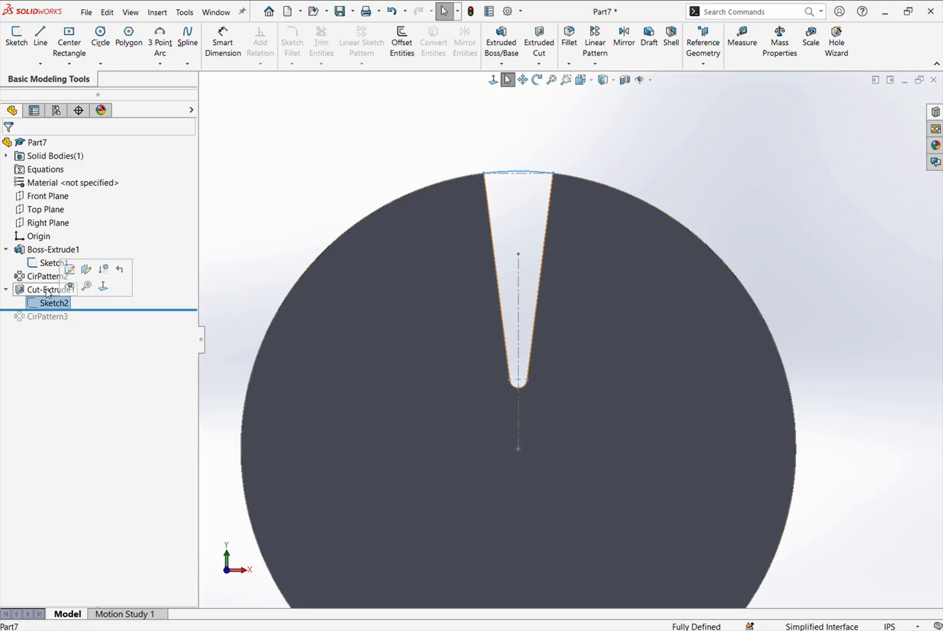
# - Open Cut-Extrude1's definition, examine its Up To Surface end condition and end face, and accept the feature
pyautogui.rightClick(46, 293)
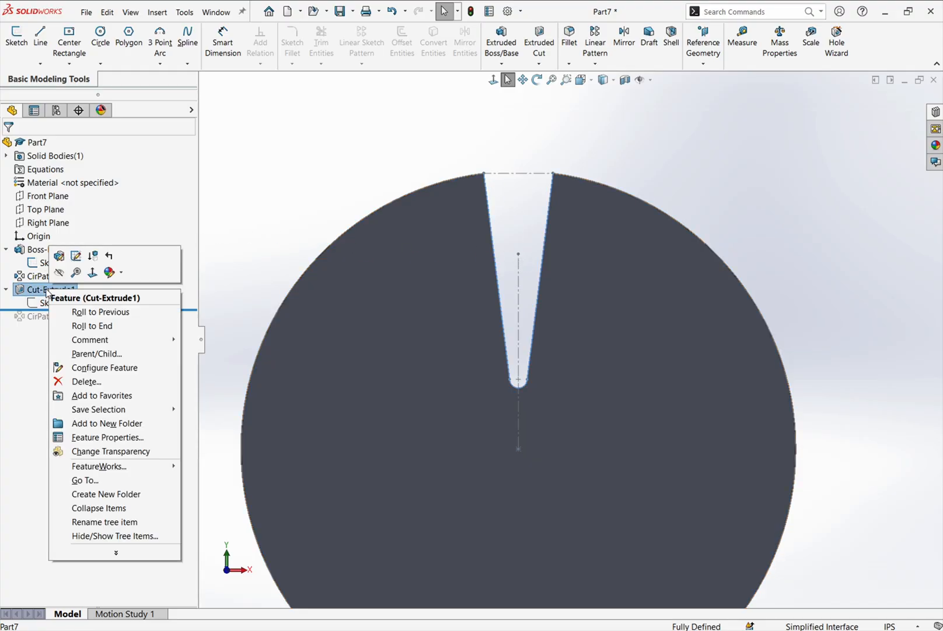
pyautogui.click(60, 253)
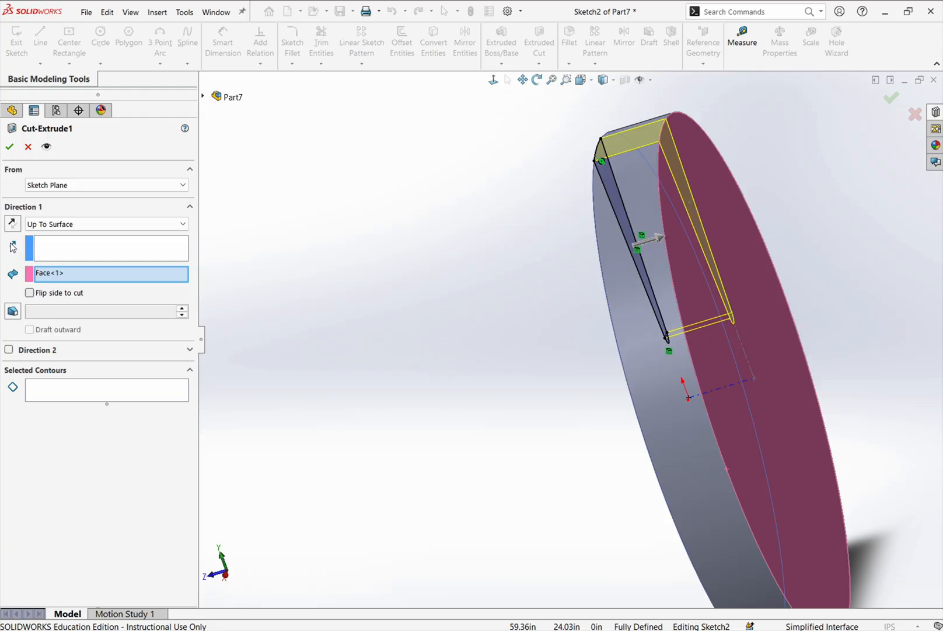
pyautogui.click(9, 147)
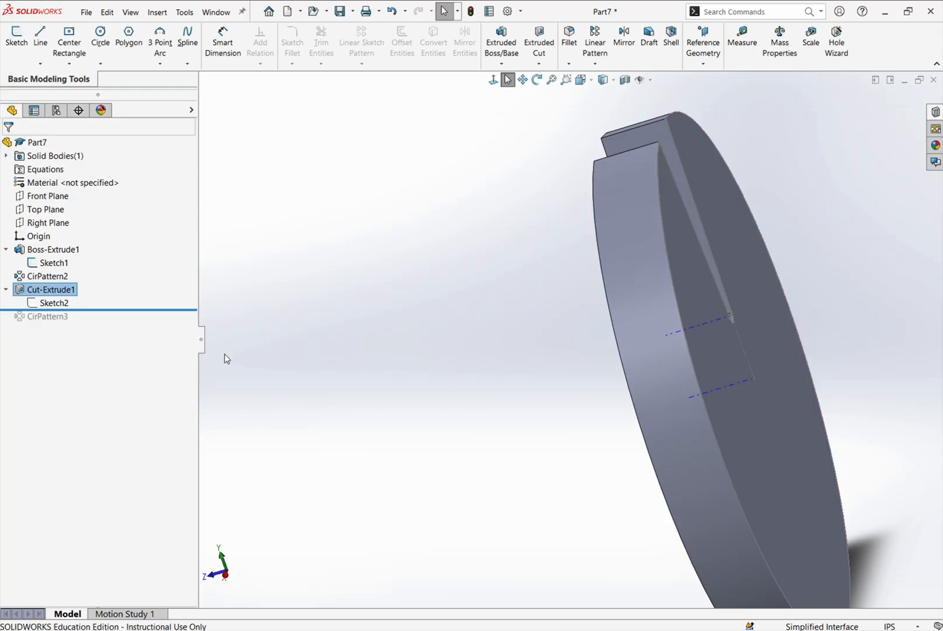
# - Roll the feature history forward to include CirPattern3 and hide Boss-Extrude1's Sketch1
pyautogui.click(116, 308)
pyautogui.moveTo(116, 308); pyautogui.dragTo(112, 320)
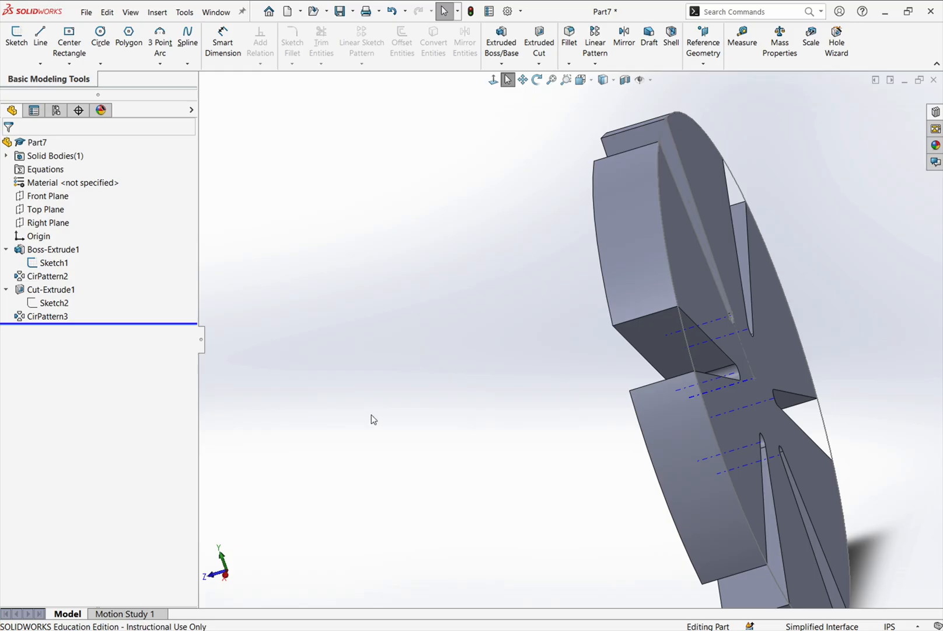
pyautogui.moveTo(371, 416); pyautogui.dragTo(521, 367, button='middle')
pyautogui.scroll(4, 521, 367)
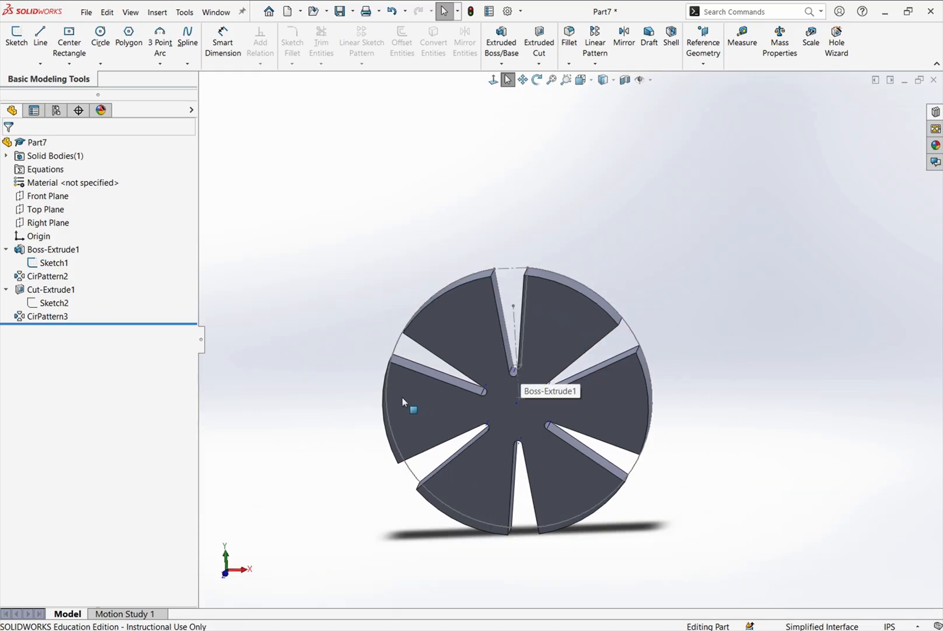
pyautogui.rightClick(54, 264)
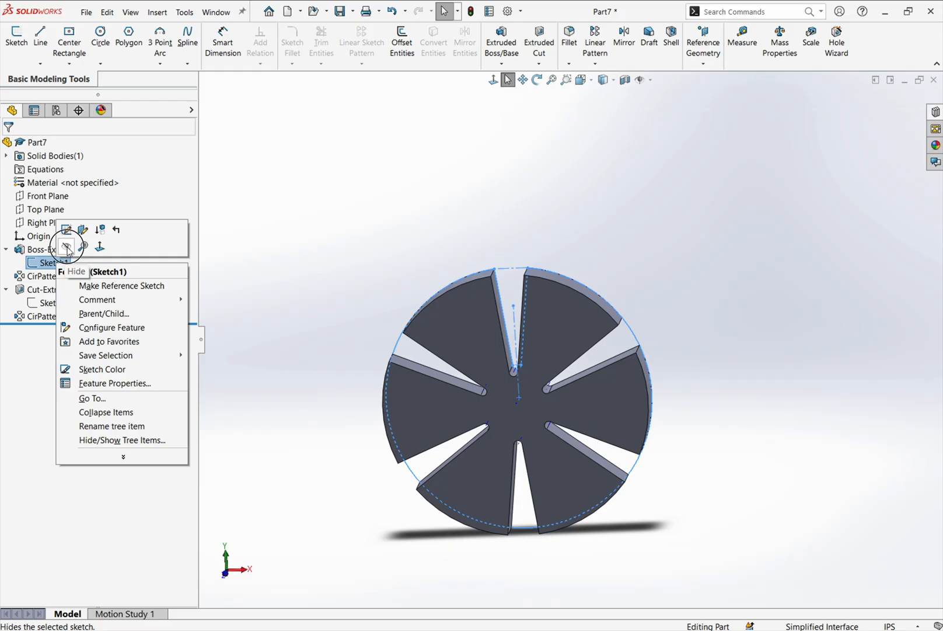
pyautogui.click(67, 248)
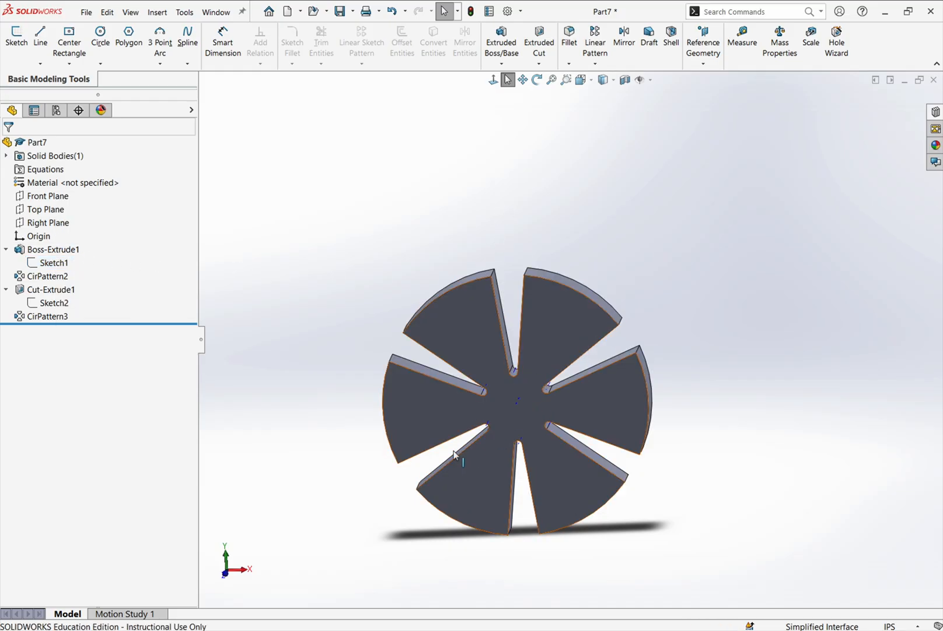
# - Examine the temporary axes at the disc's center and slot ends, along with the visibility options for axes
pyautogui.scroll(-3, 499, 426)
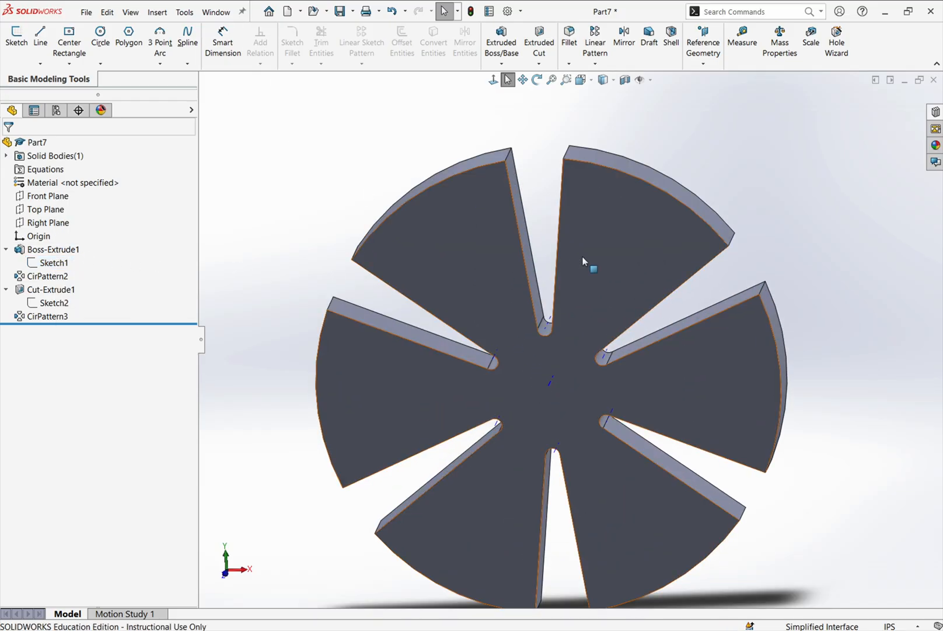
pyautogui.moveTo(587, 264); pyautogui.dragTo(598, 357, button='middle')
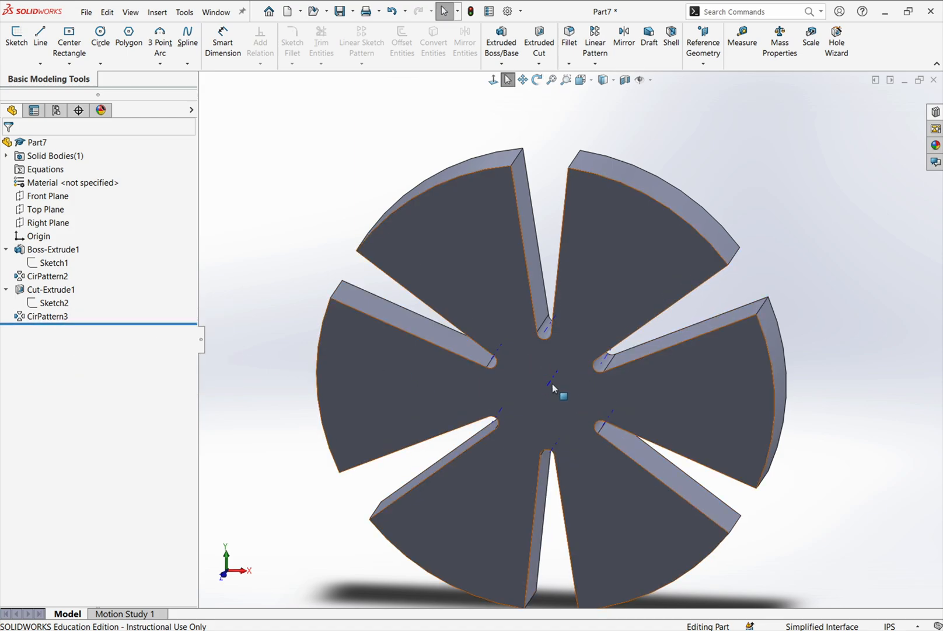
pyautogui.scroll(-3, 553, 387)
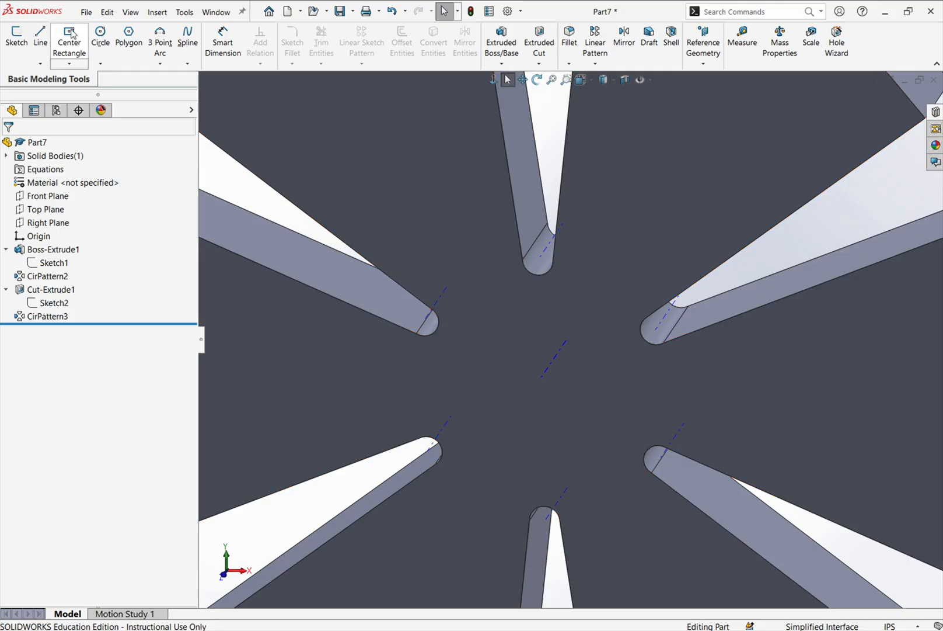
pyautogui.click(134, 13)
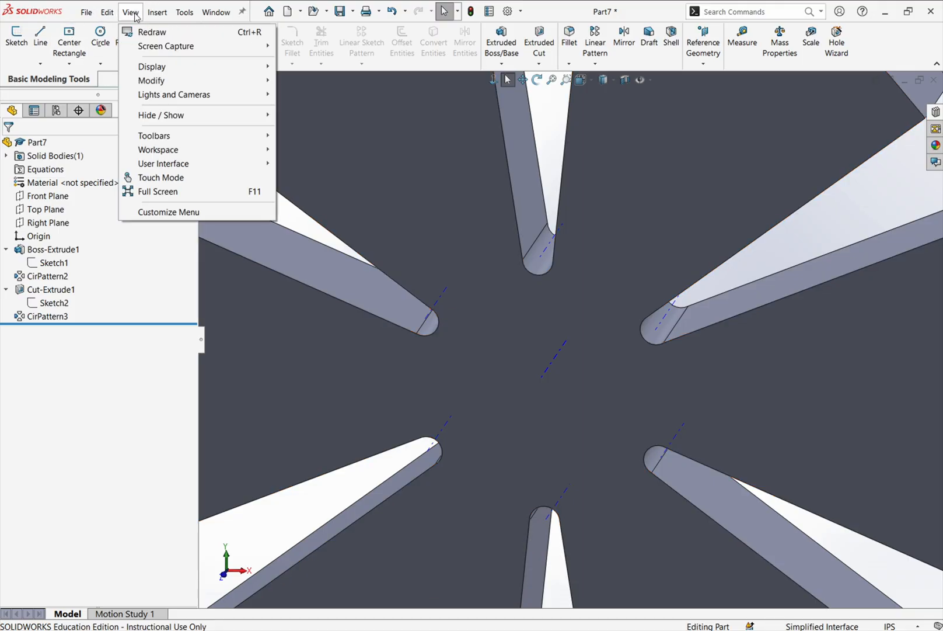
pyautogui.moveTo(179, 121)
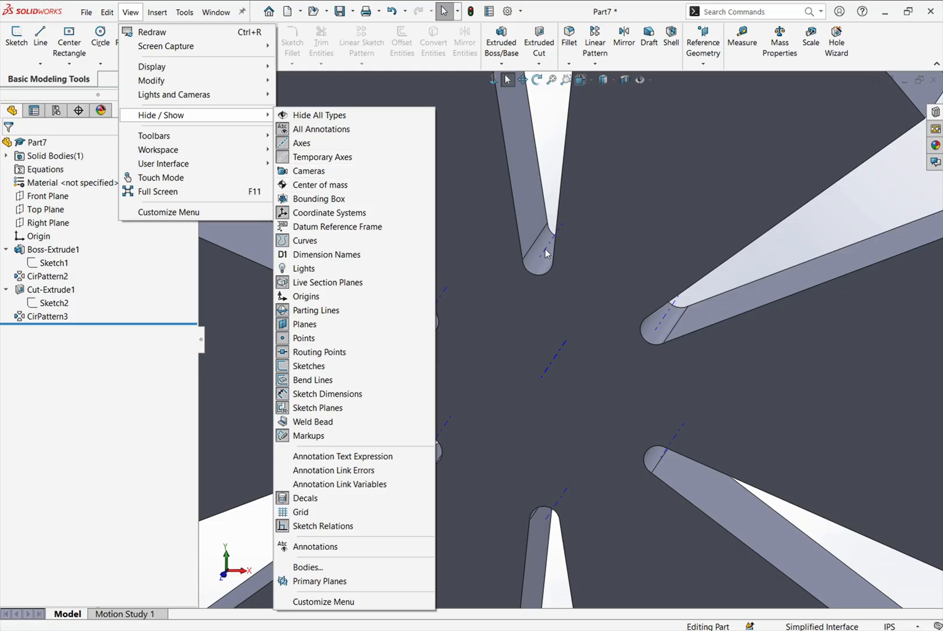
pyautogui.click(558, 151)
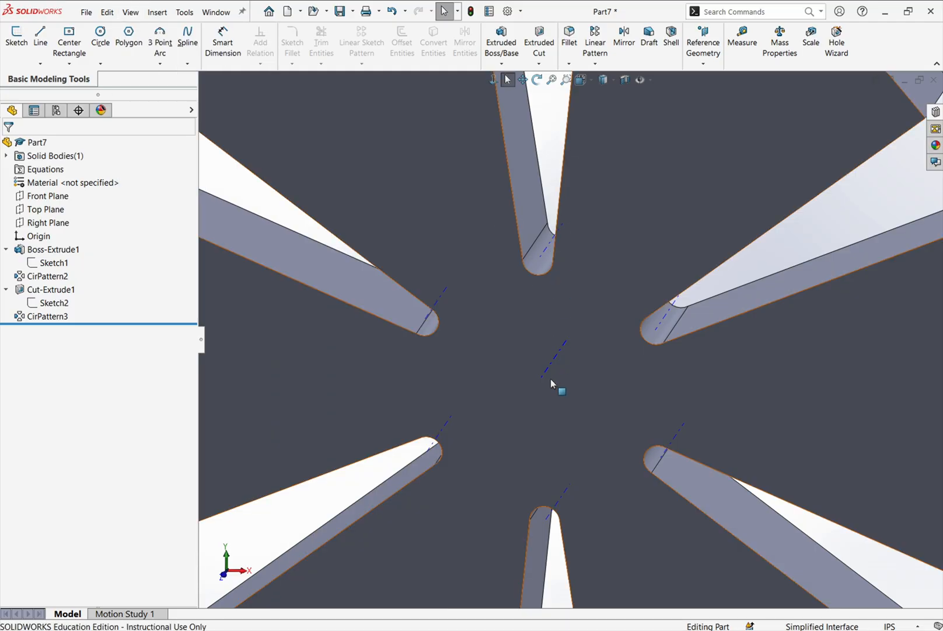
# - Open CirPattern3's definition, examine its pattern axis, spacing, instances and patterned feature on the disc, and close it
pyautogui.rightClick(47, 317)
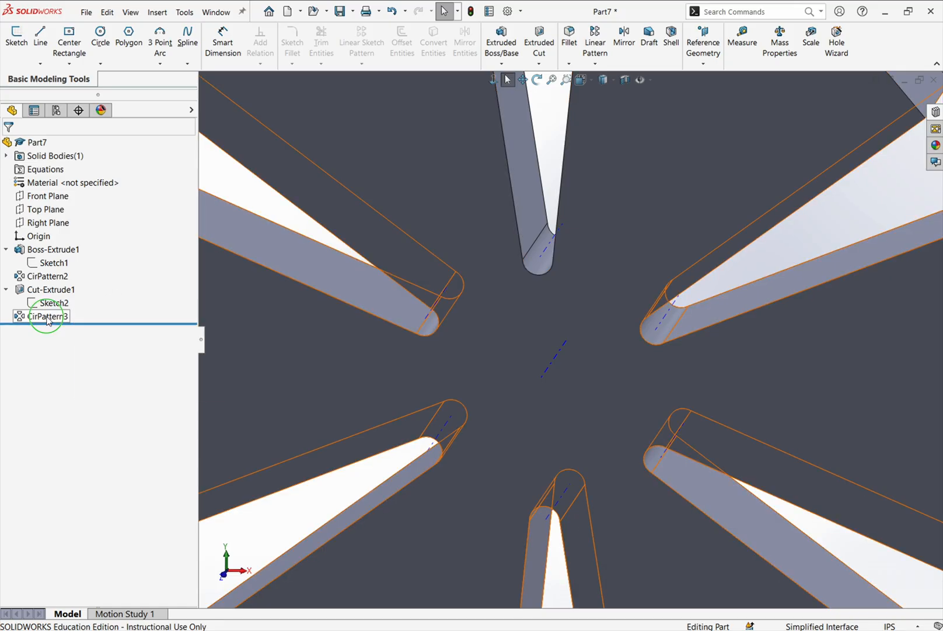
pyautogui.click(59, 284)
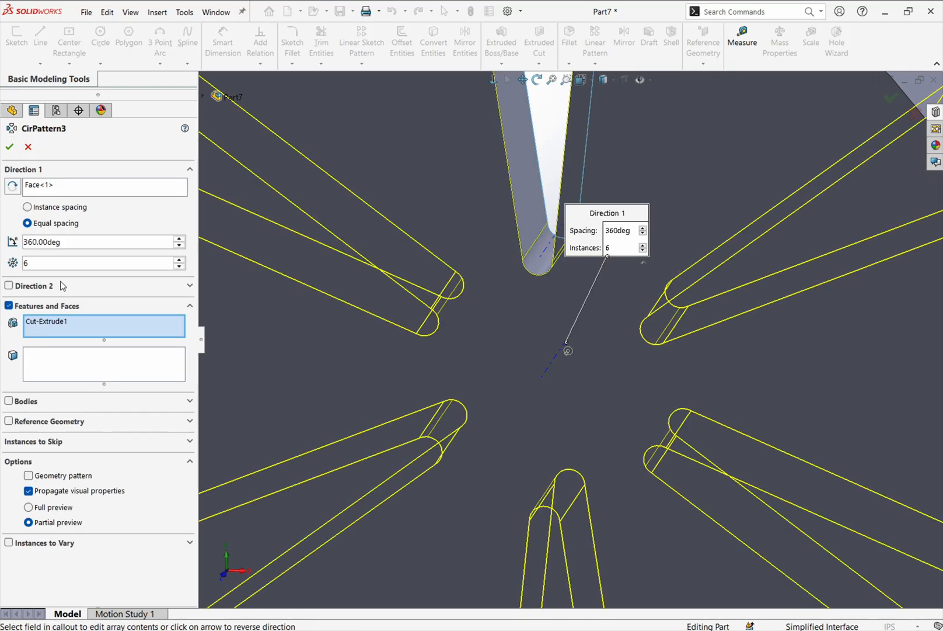
pyautogui.scroll(2, 552, 294)
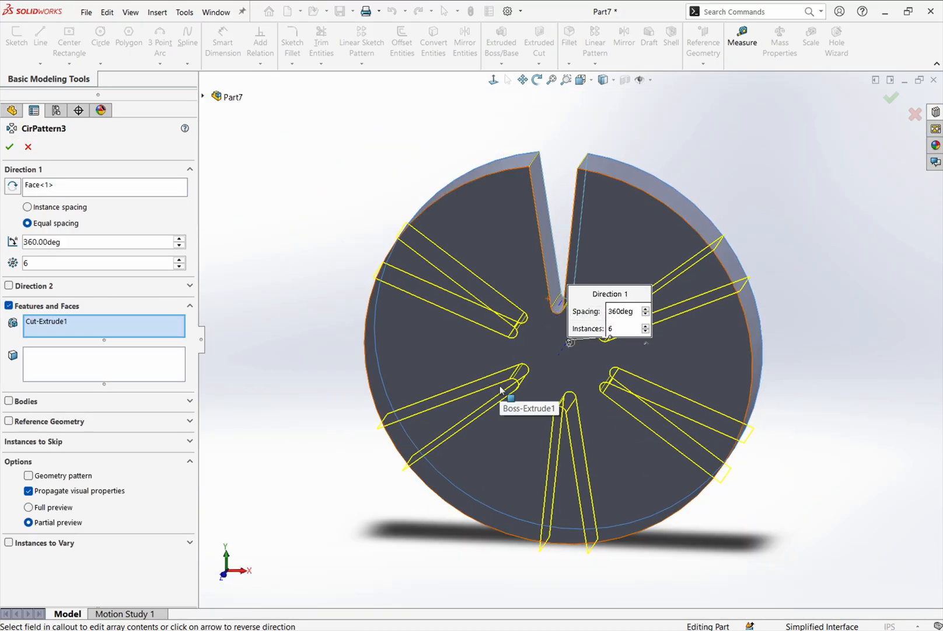
pyautogui.scroll(-2, 487, 391)
pyautogui.scroll(1, 485, 392)
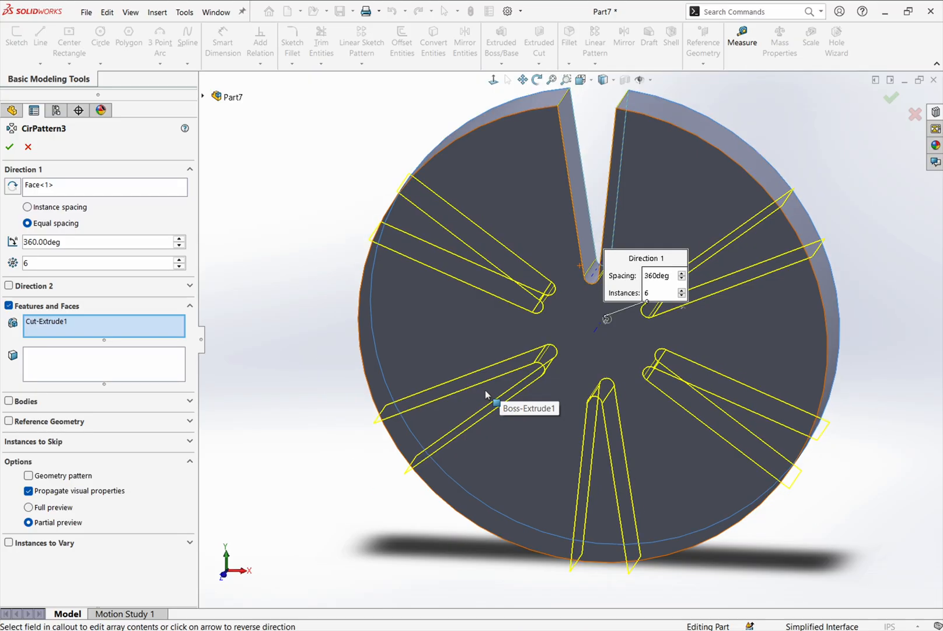
pyautogui.click(89, 189)
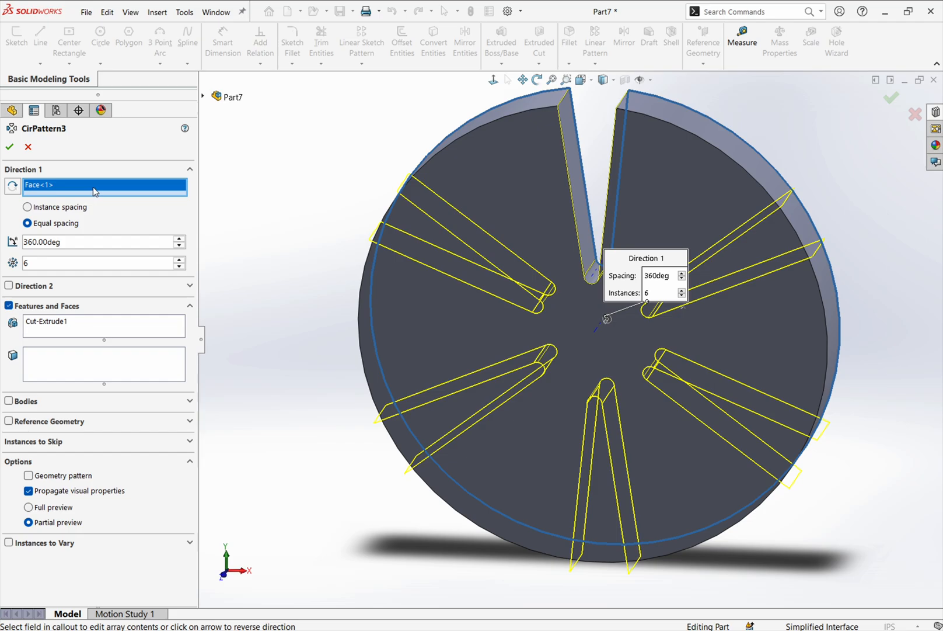
pyautogui.moveTo(566, 343)
pyautogui.mouseDown(button='middle')
pyautogui.moveTo(476, 336)
pyautogui.moveTo(419, 350)
pyautogui.moveTo(600, 341)
pyautogui.moveTo(581, 348)
pyautogui.mouseUp(button='middle')
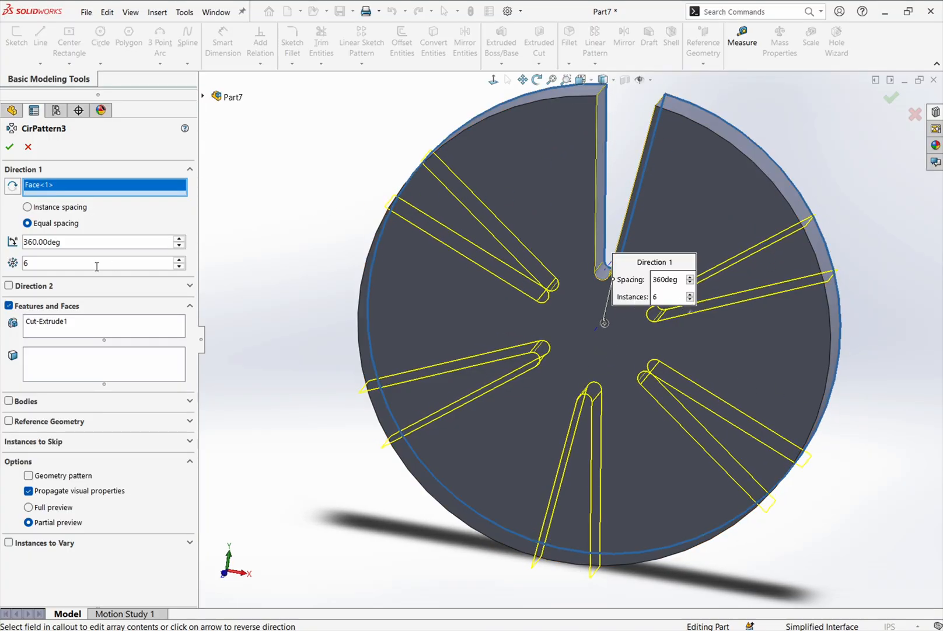
pyautogui.click(9, 147)
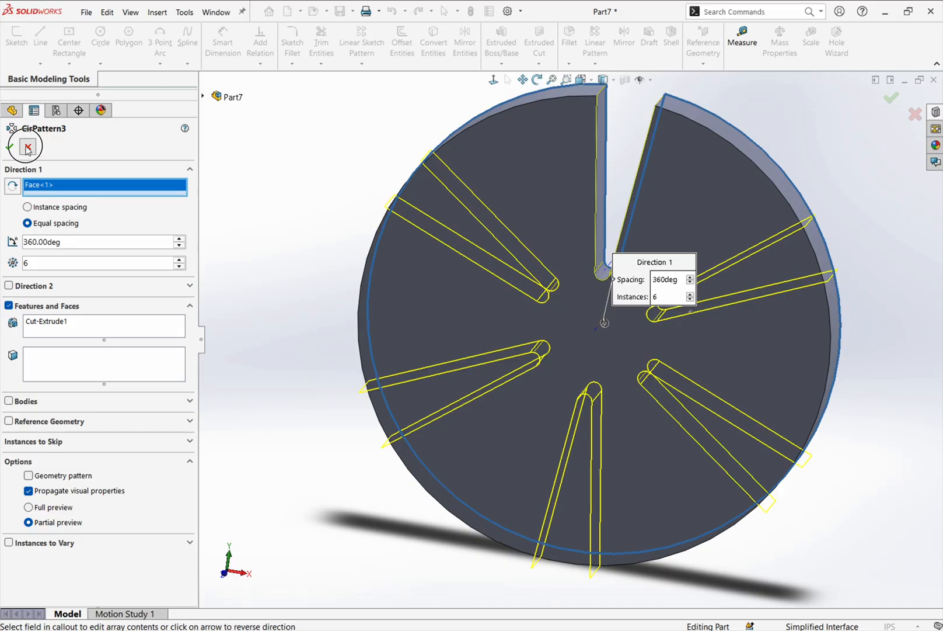
# - Delete the CirPattern3 feature from the part
pyautogui.rightClick(47, 317)
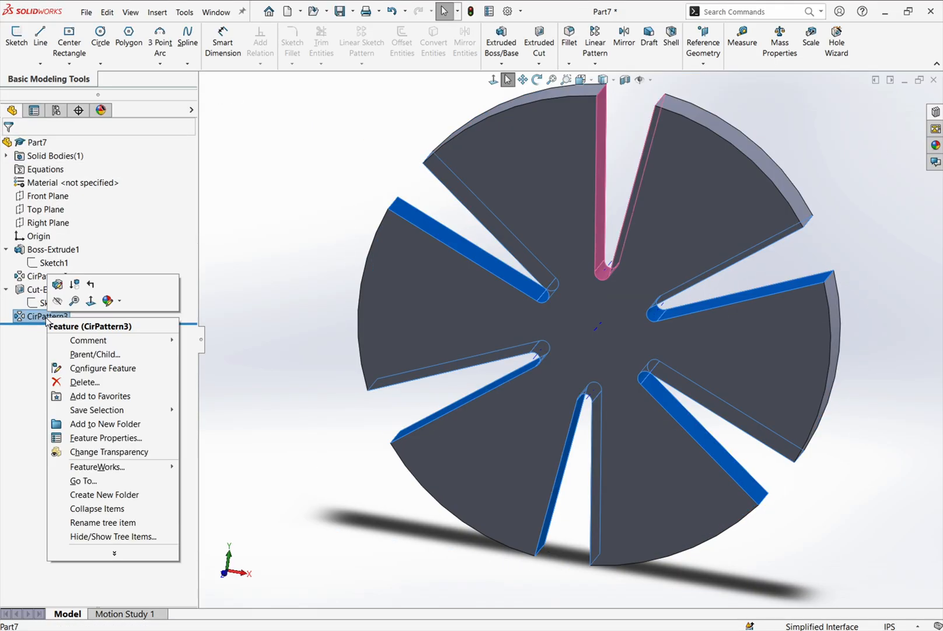
pyautogui.click(93, 383)
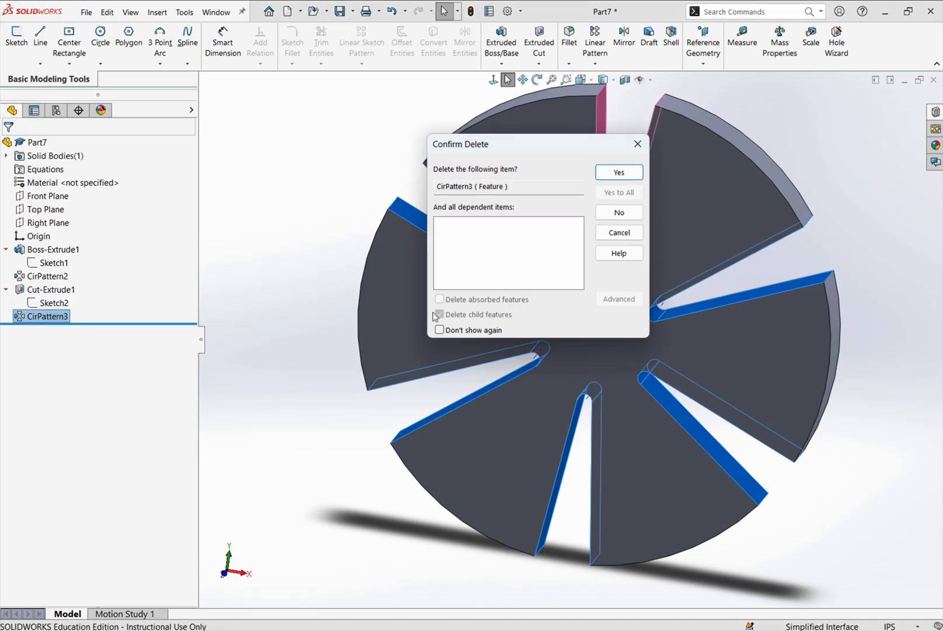
pyautogui.click(624, 172)
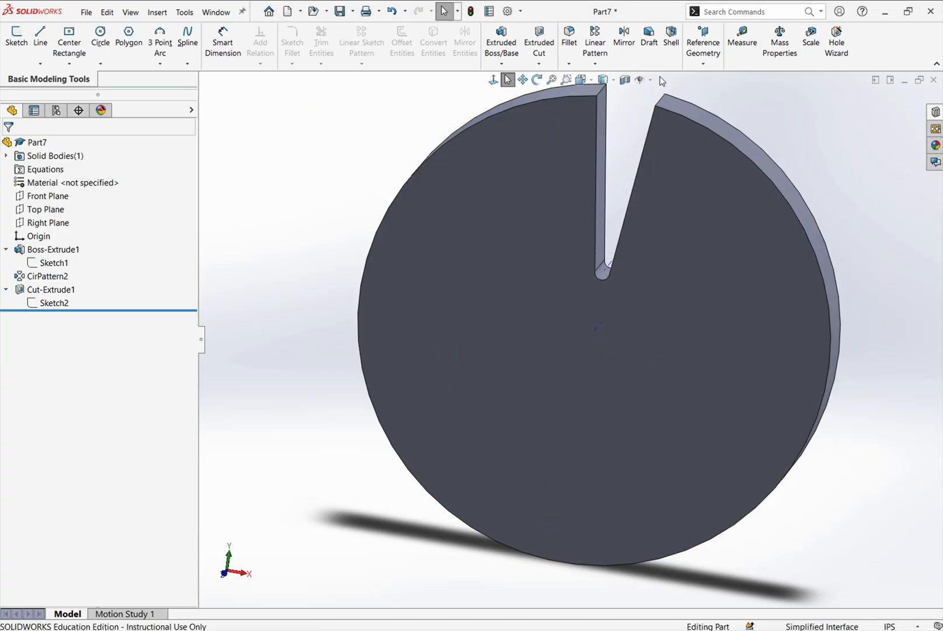
# - Set up a circular pattern about the disc's central axis with 6 equally spaced instances over 360 degrees
pyautogui.click(606, 63)
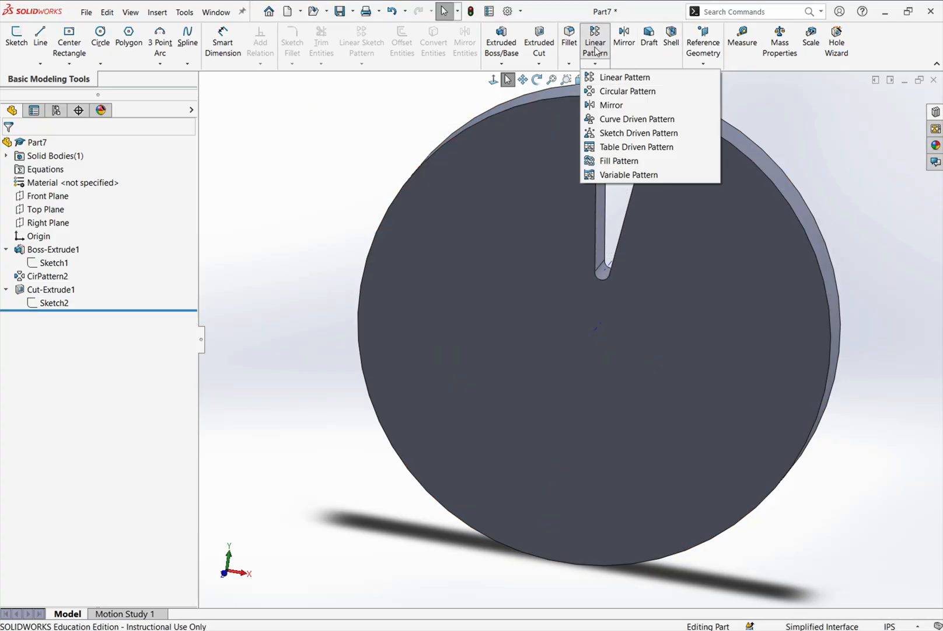
pyautogui.click(616, 93)
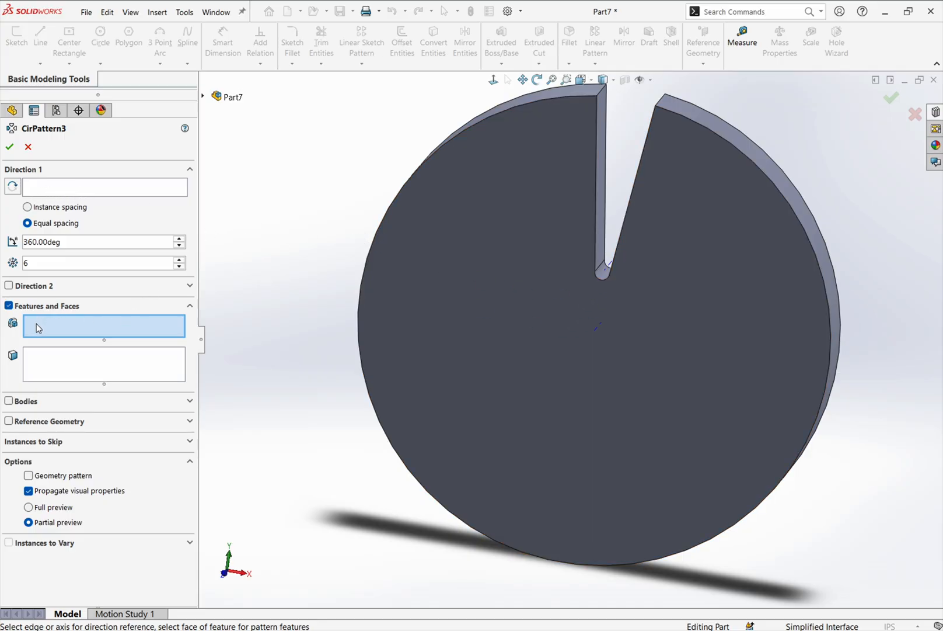
pyautogui.click(55, 191)
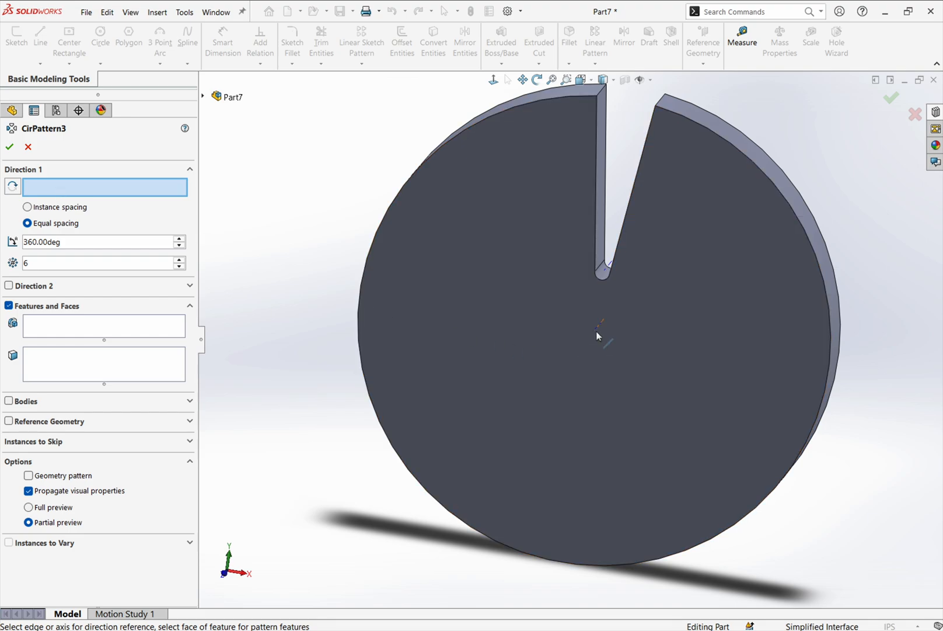
pyautogui.click(598, 336)
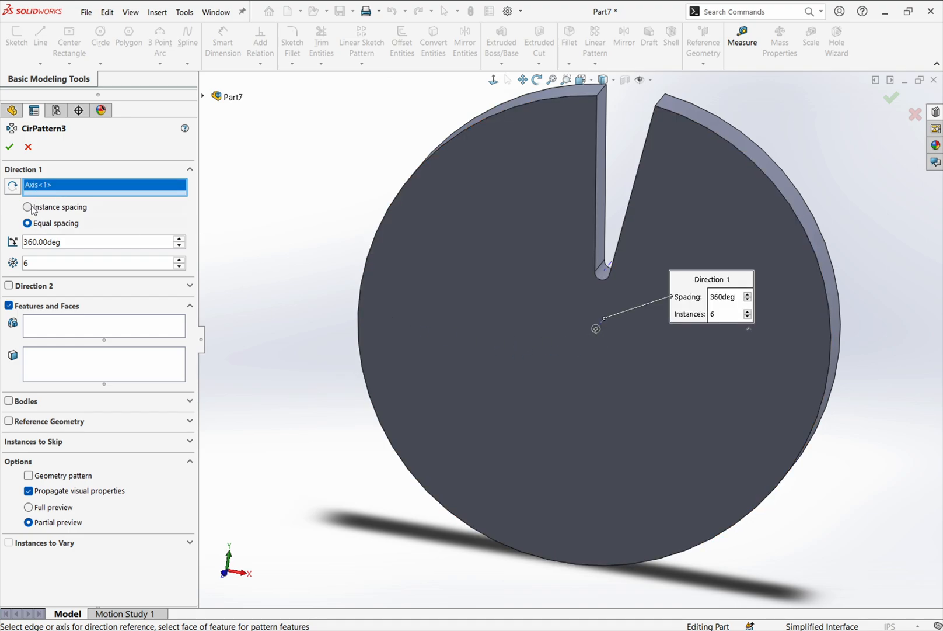
# - Choose Cut-Extrude1 from the part's feature tree as the feature to repeat in the circular pattern
pyautogui.click(57, 326)
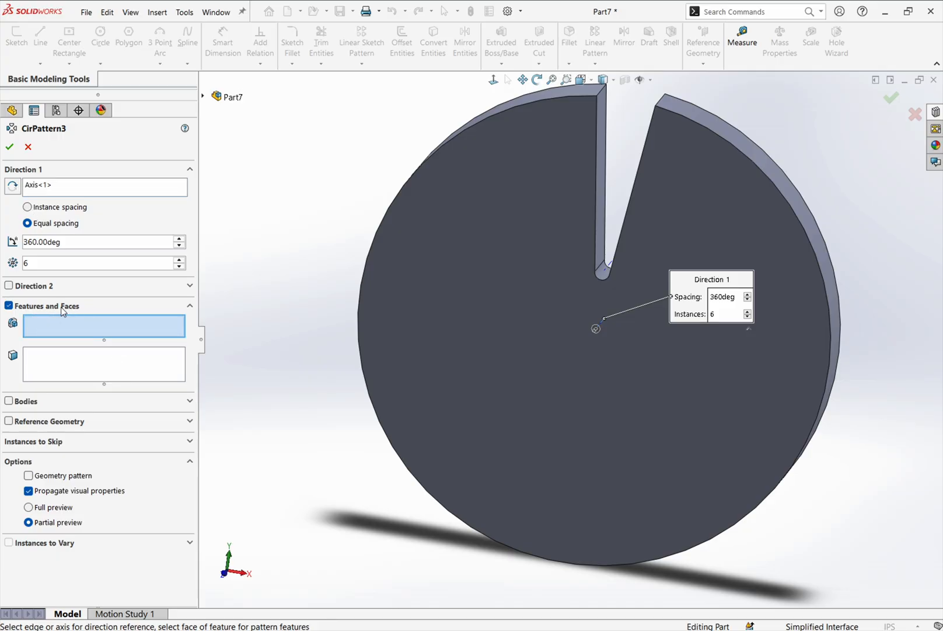
pyautogui.click(203, 96)
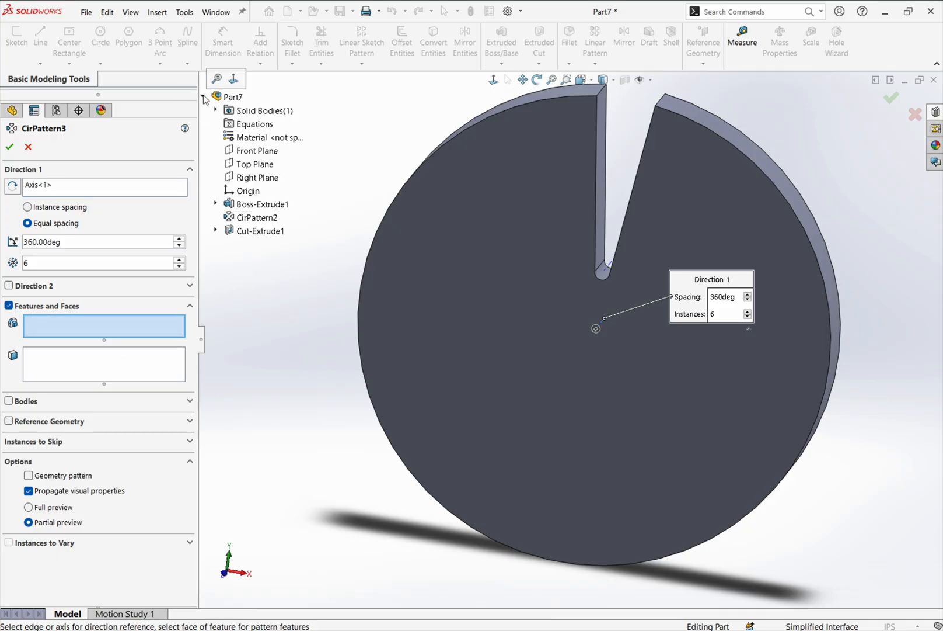
pyautogui.click(255, 231)
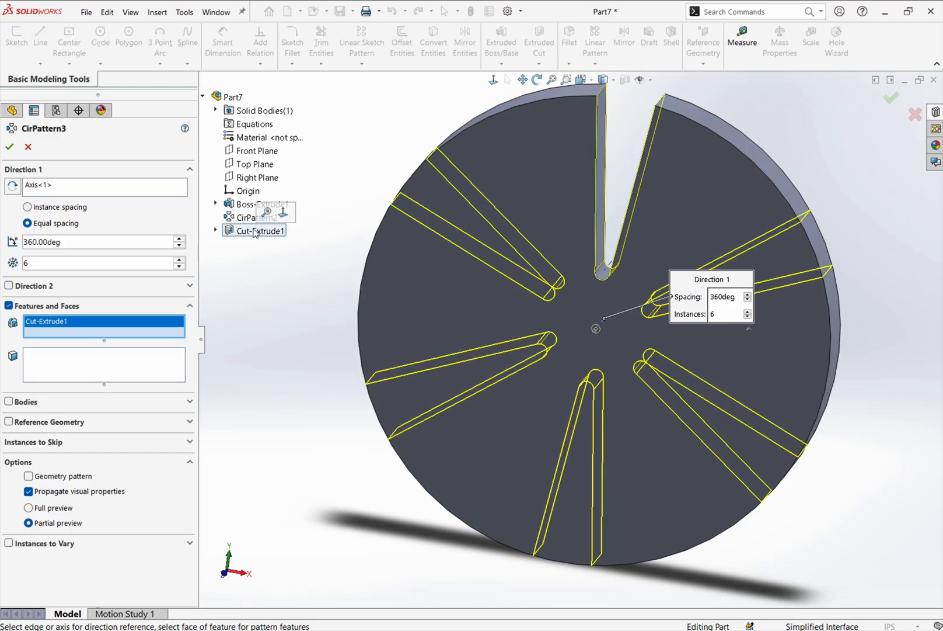
pyautogui.click(203, 97)
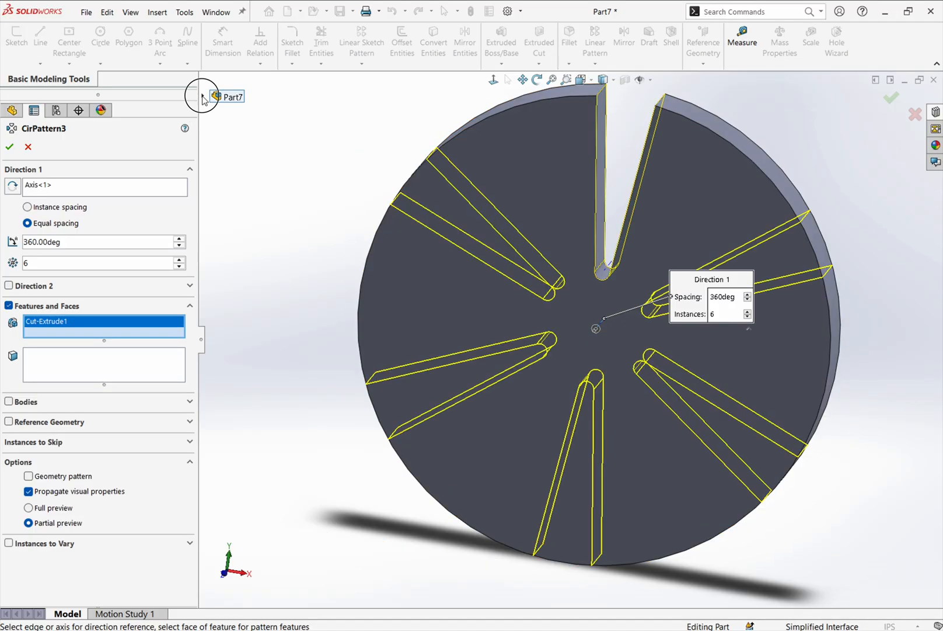
pyautogui.click(202, 95)
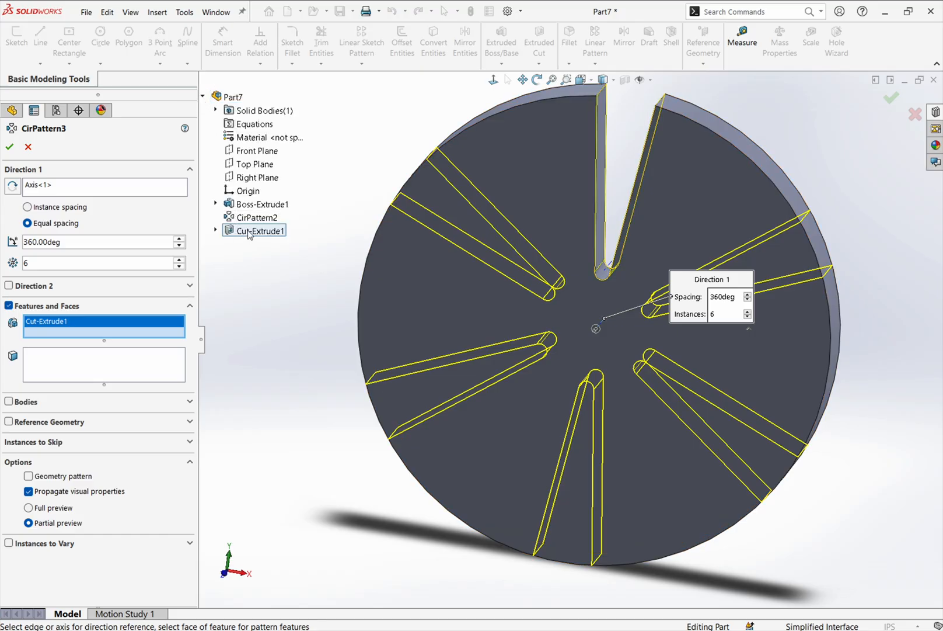
pyautogui.click(14, 109)
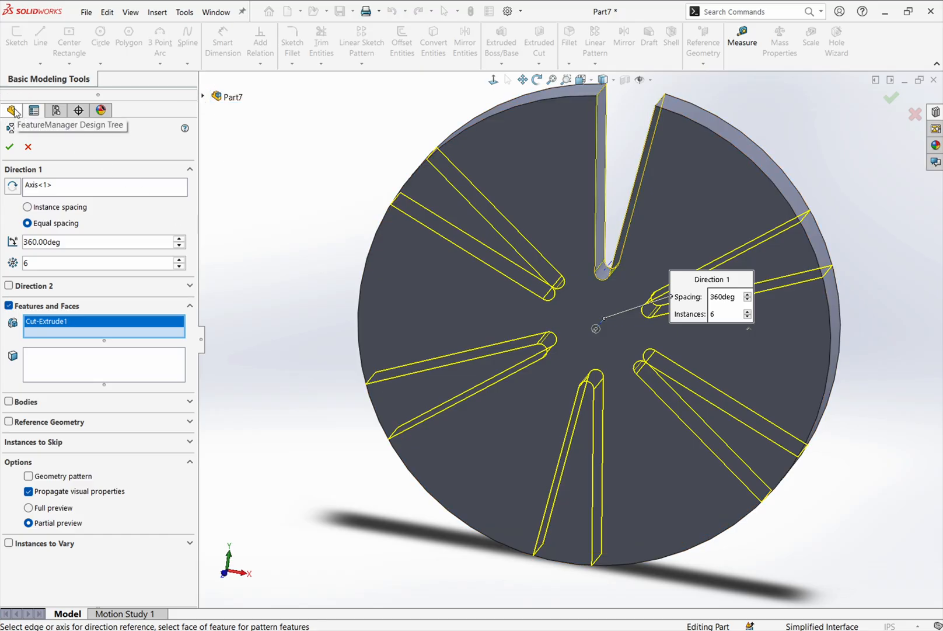
pyautogui.click(14, 110)
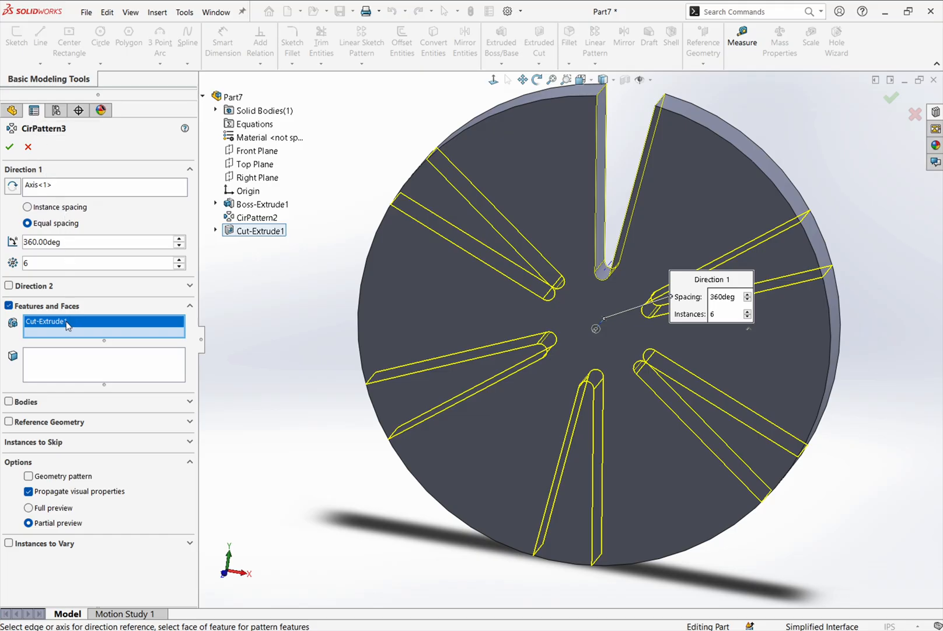
# - Switch the circular pattern to bodies and back to Features and Faces, and create it with Cut-Extrude1 as the patterned feature
pyautogui.click(24, 403)
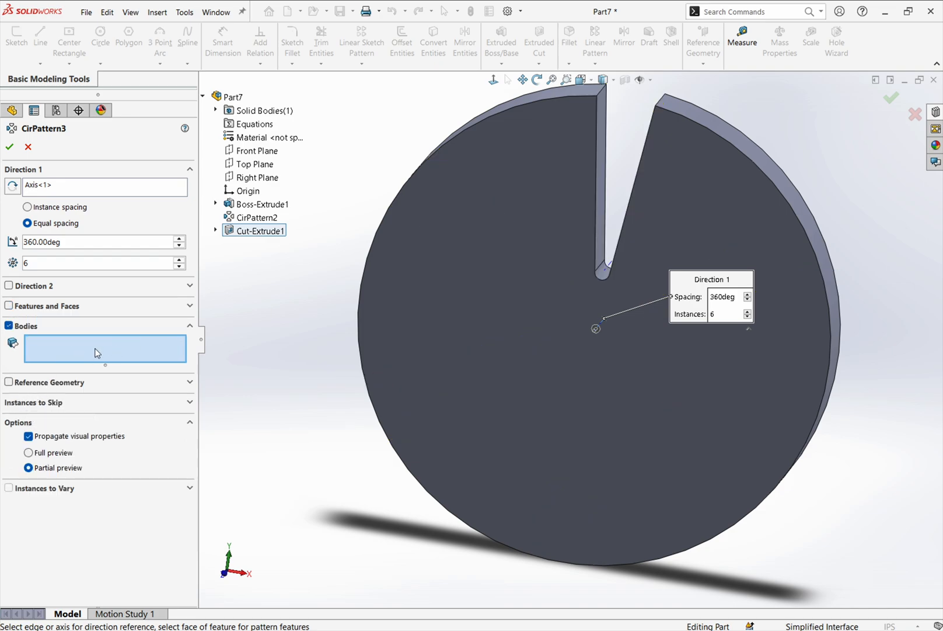
pyautogui.click(9, 306)
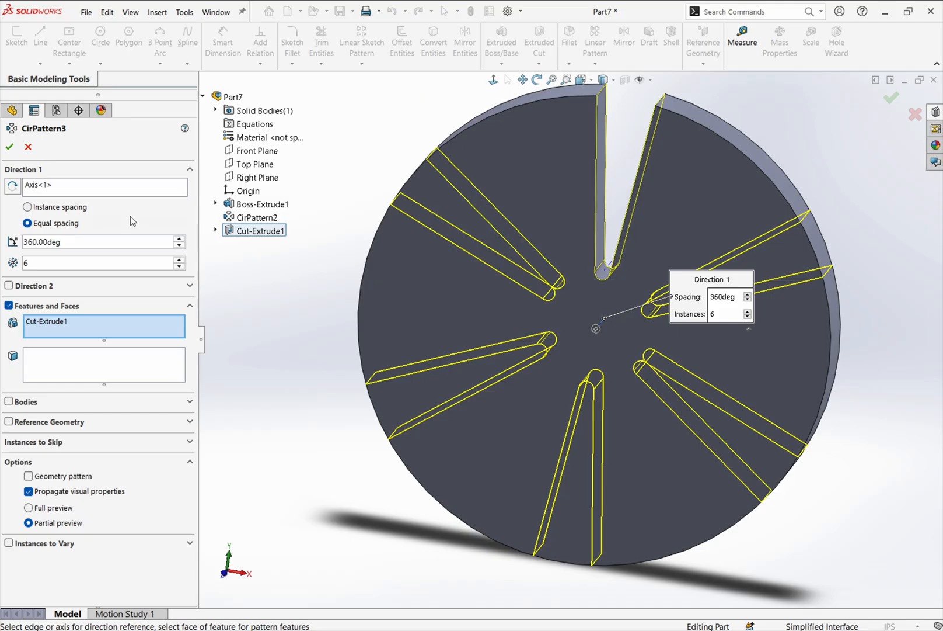
pyautogui.click(11, 149)
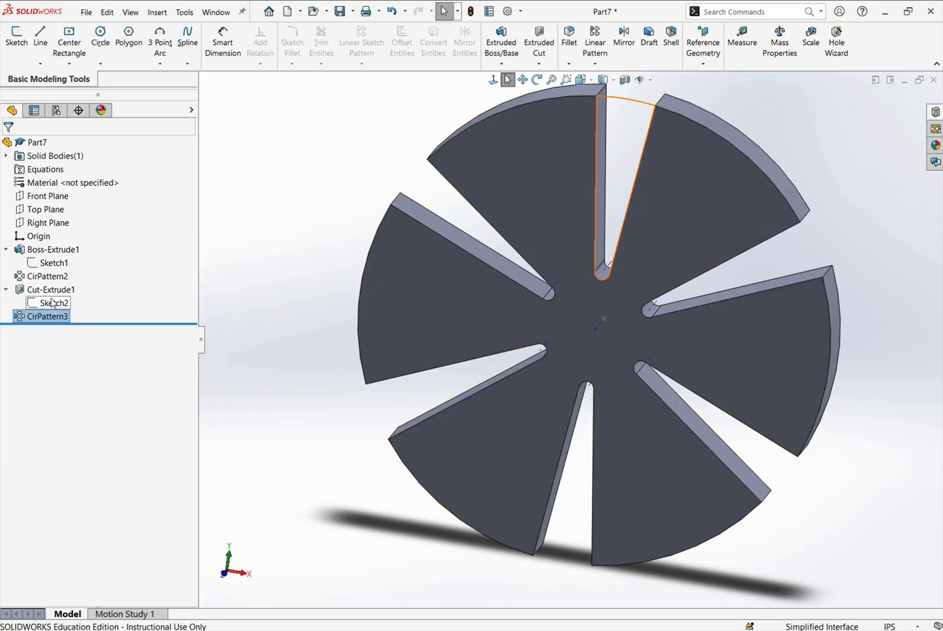
# - Review the pattern axis and patterned feature in CirPattern3's definition, close it, and save the part
pyautogui.rightClick(59, 317)
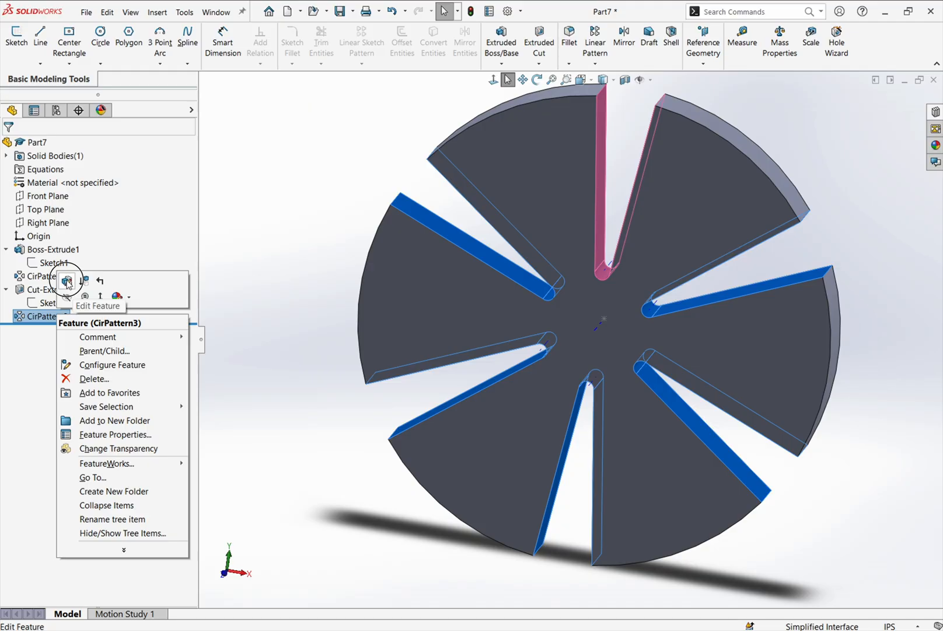
pyautogui.click(68, 277)
pyautogui.click(45, 187)
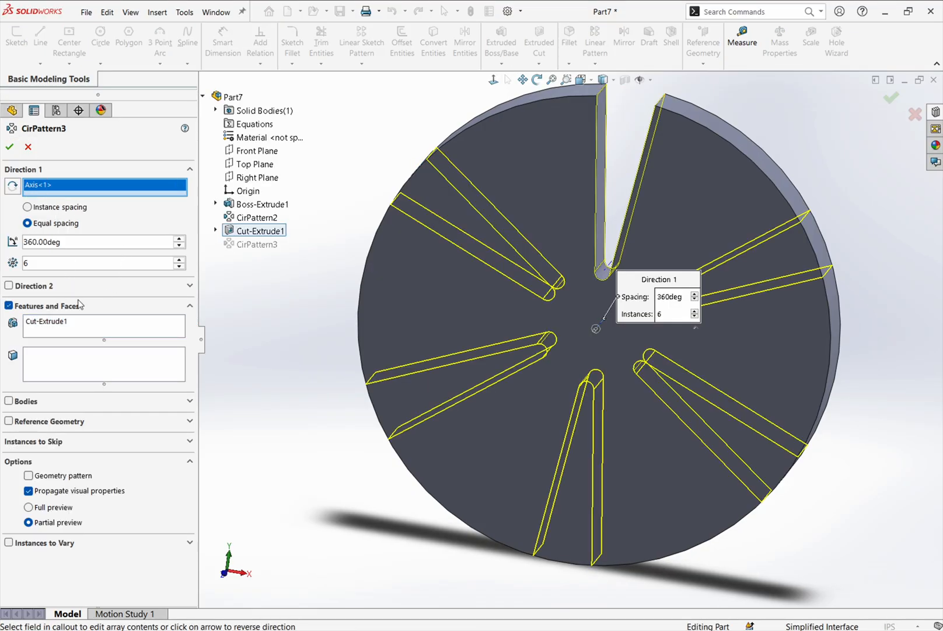
pyautogui.click(9, 146)
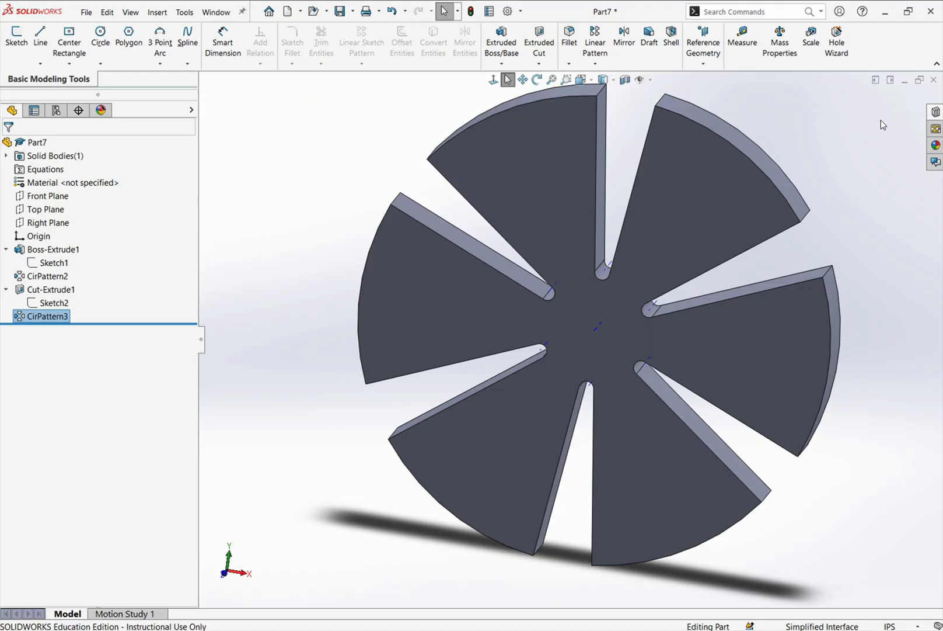
pyautogui.click(339, 11)
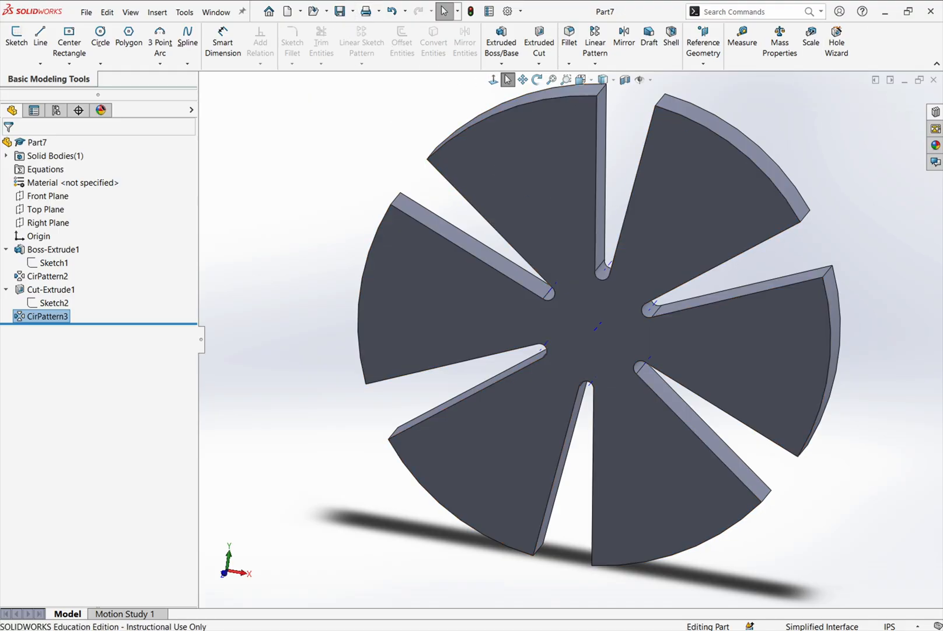